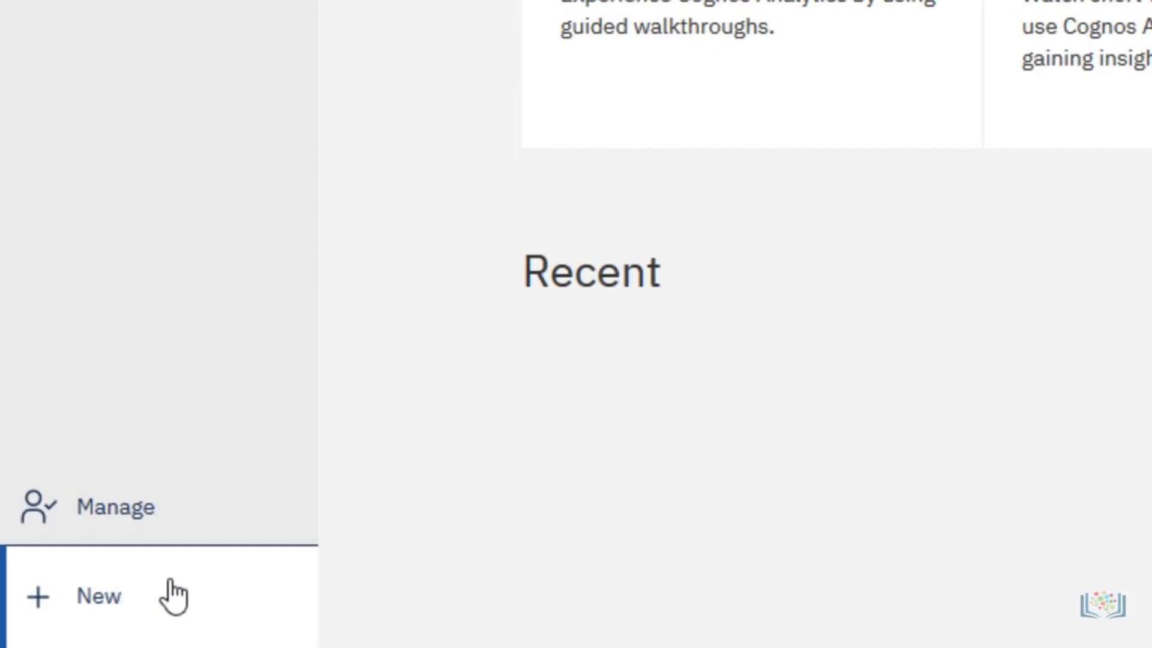
left_click(192, 143)
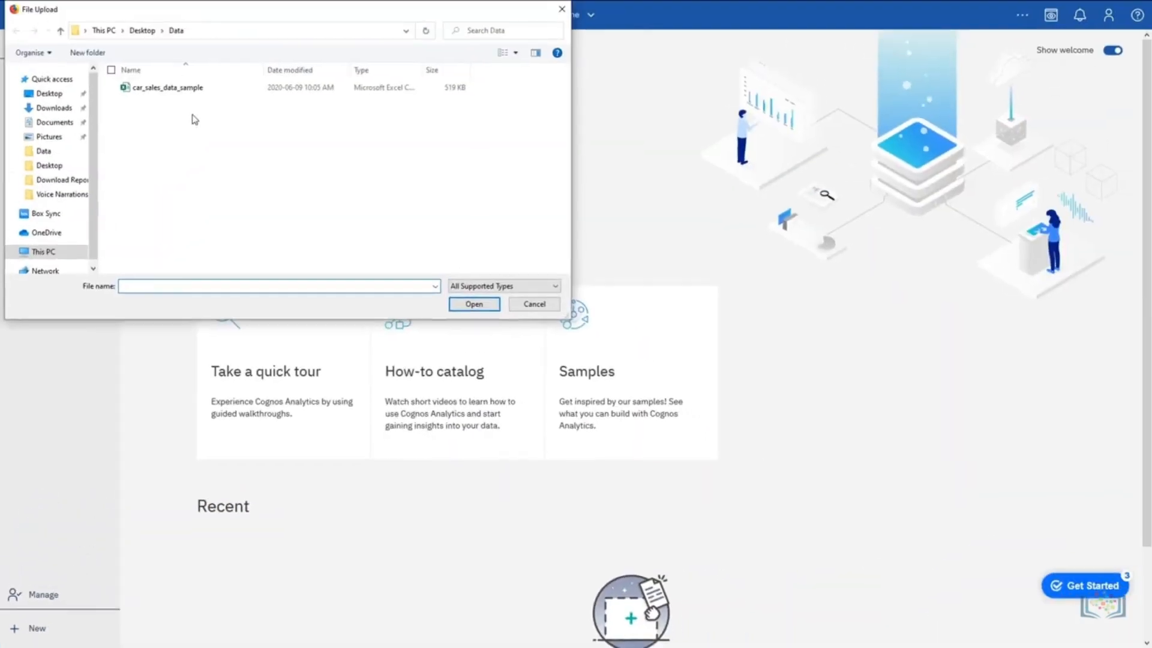
left_click(190, 89)
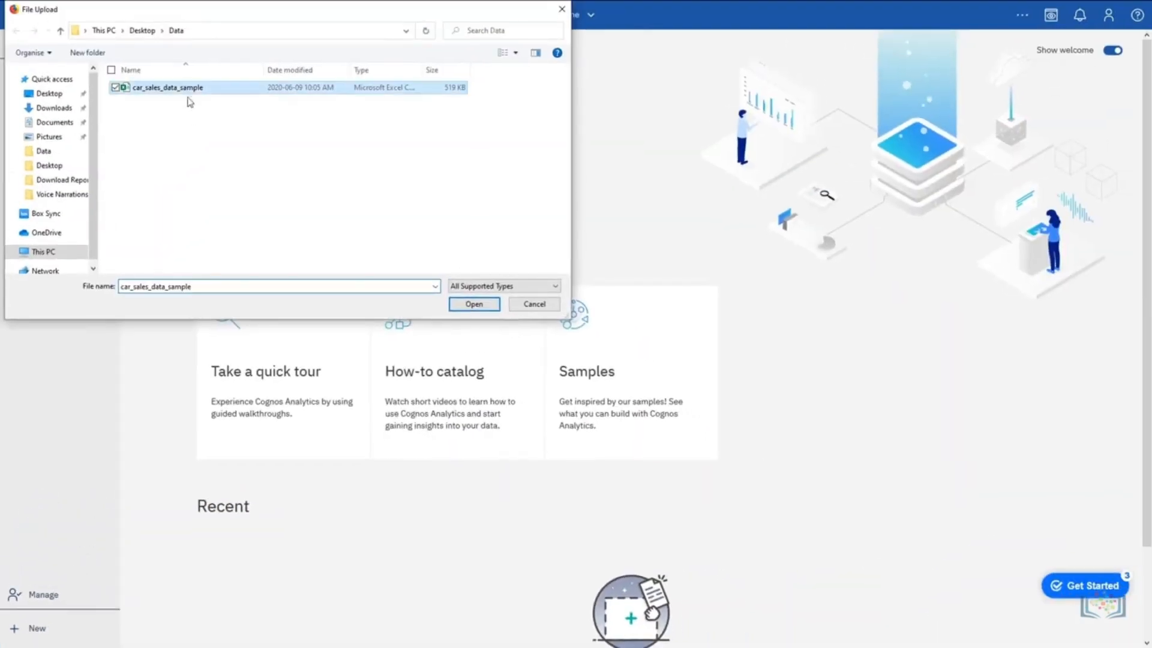
left_click(534, 304)
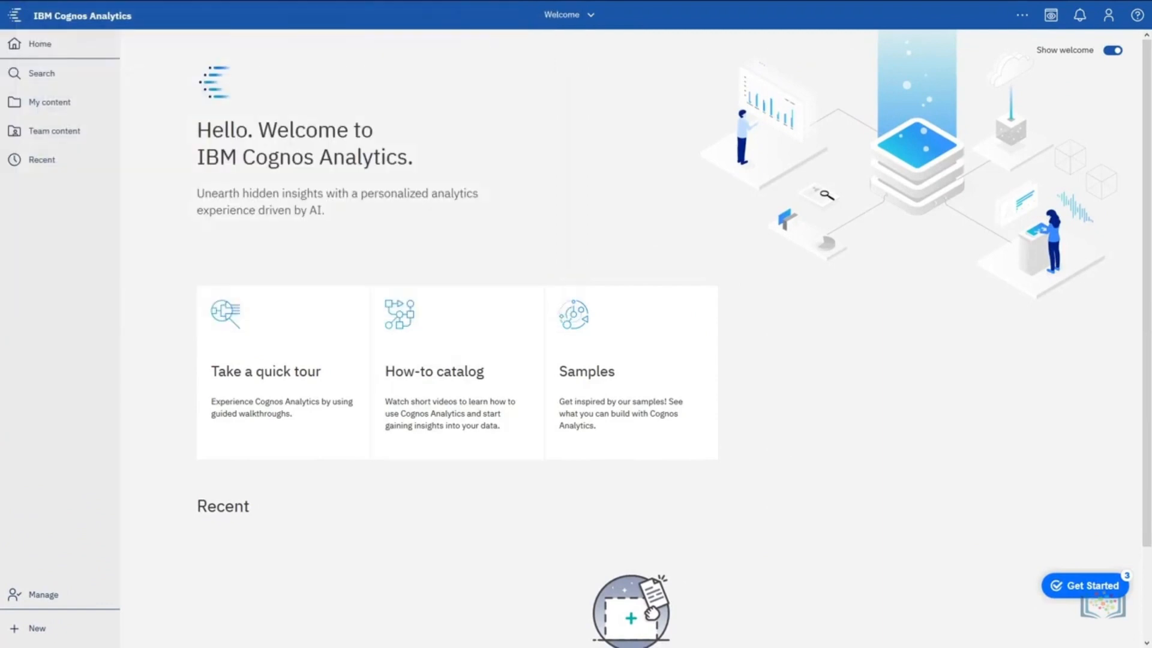
Upload car_sales_data_sample straight into a new dashboard, using the tabbed template with four small panels above one large panel.
left_click_drag(516, 644, 553, 574)
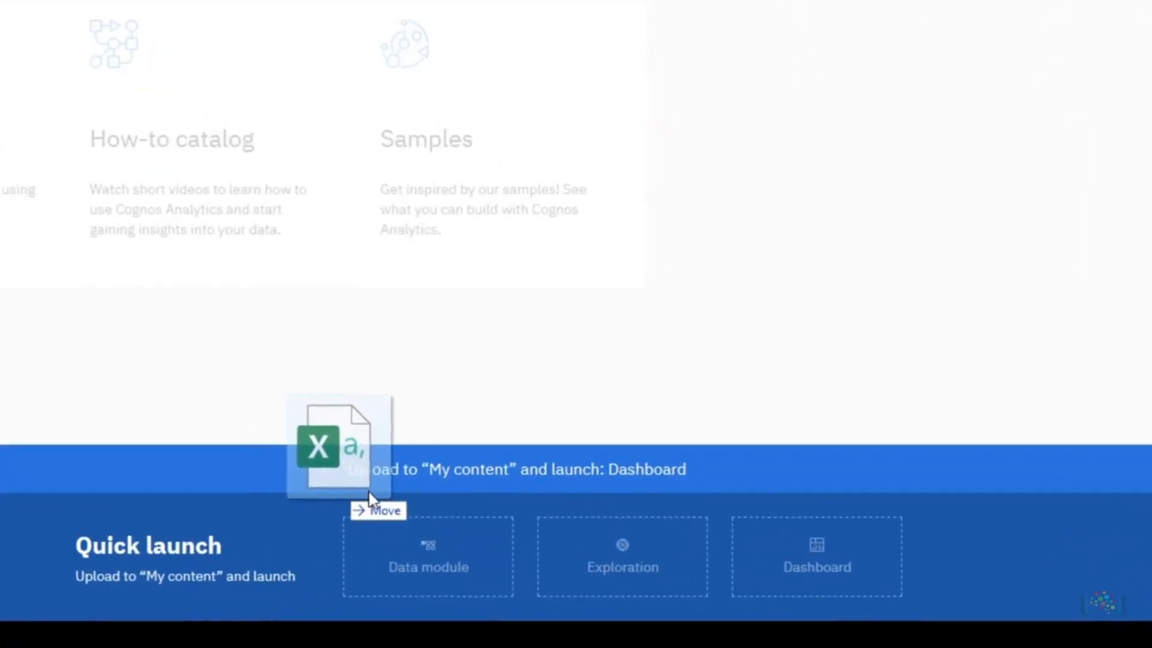
left_click_drag(370, 498, 862, 567)
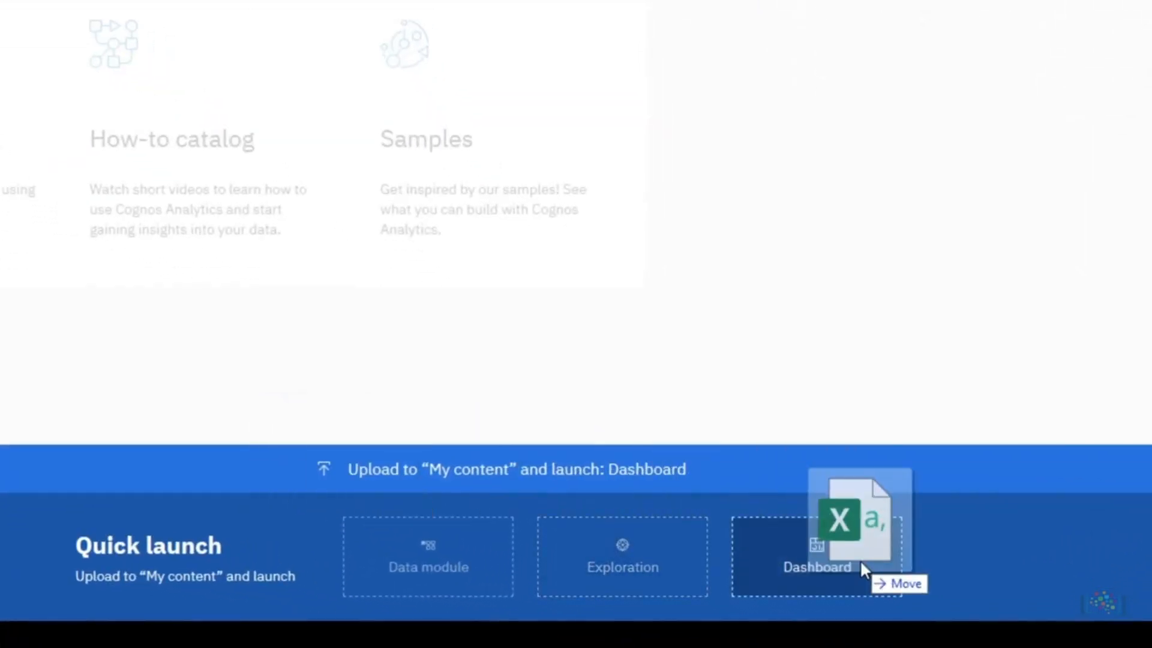
mouse_move(862, 563)
left_mouse_down()
mouse_move(825, 551)
mouse_move(863, 546)
left_mouse_up()
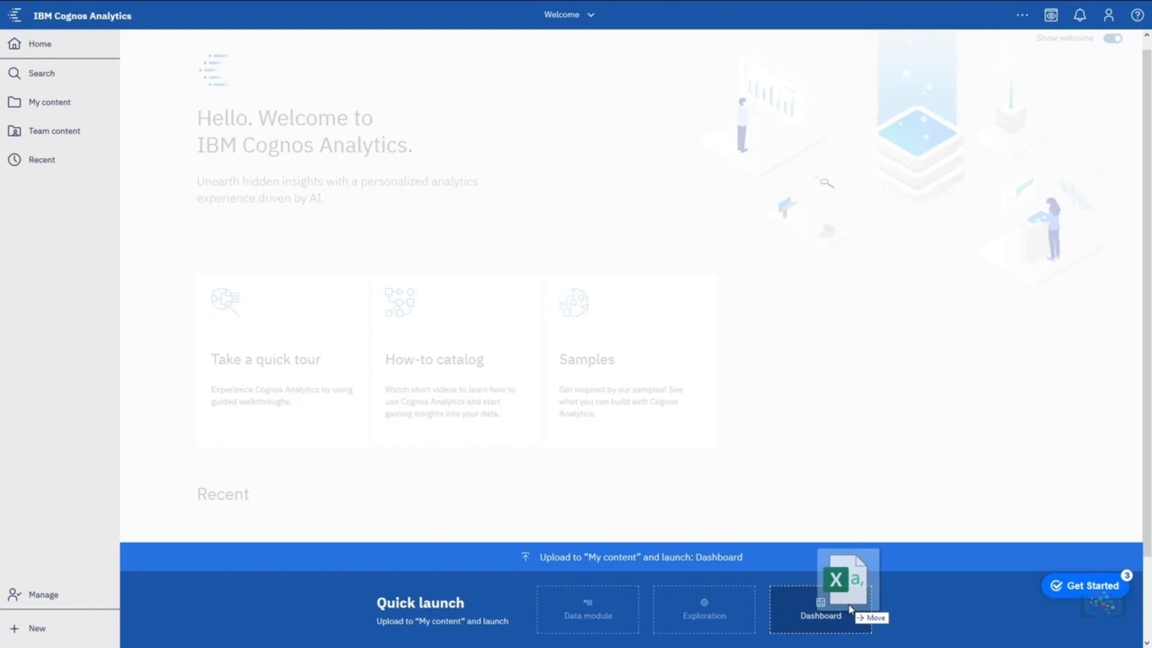
left_click_drag(850, 610, 850, 609)
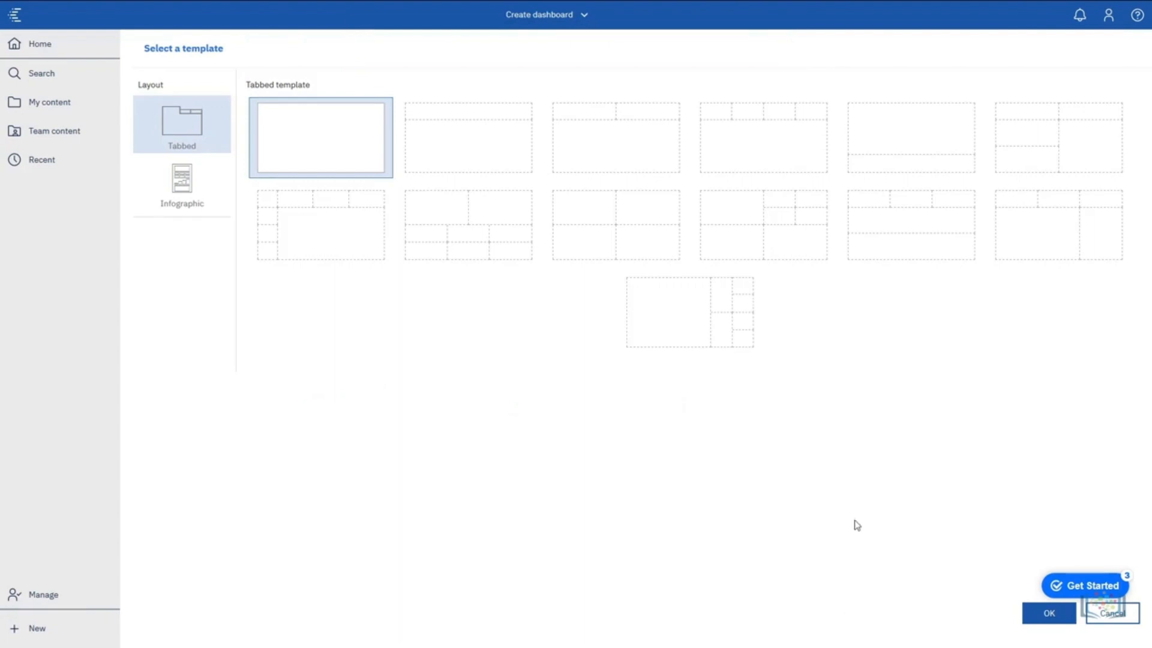
left_click(791, 144)
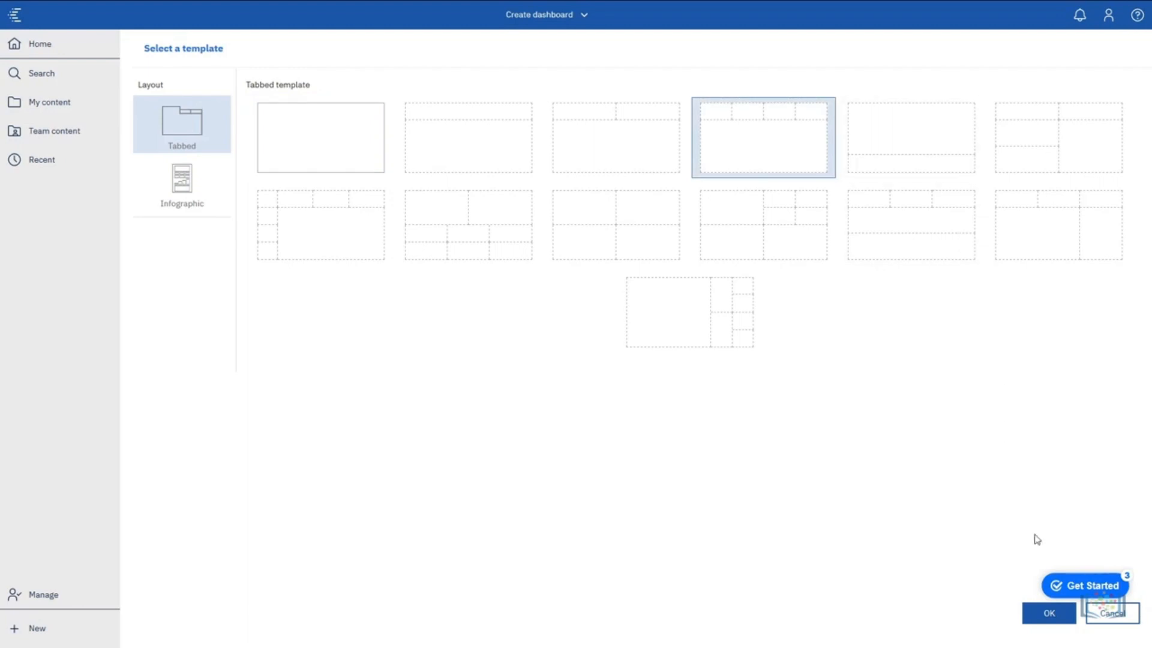
left_click(1037, 622)
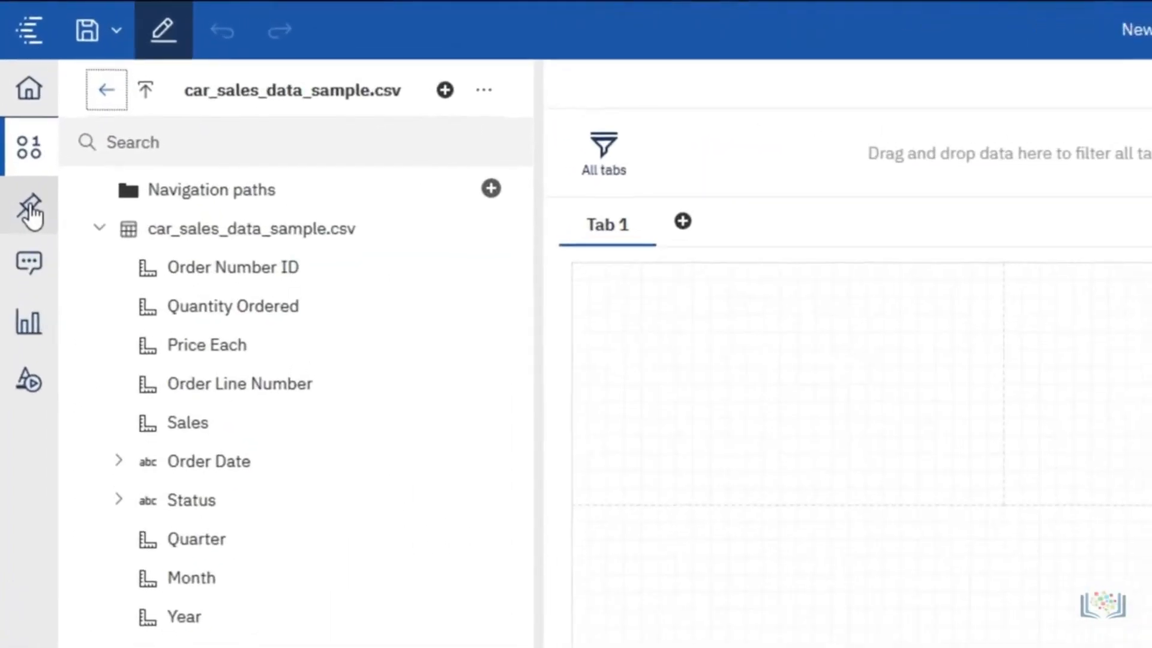
Examine the dashboard's pins, assistant, system and custom visualizations, and widgets.
left_click(31, 213)
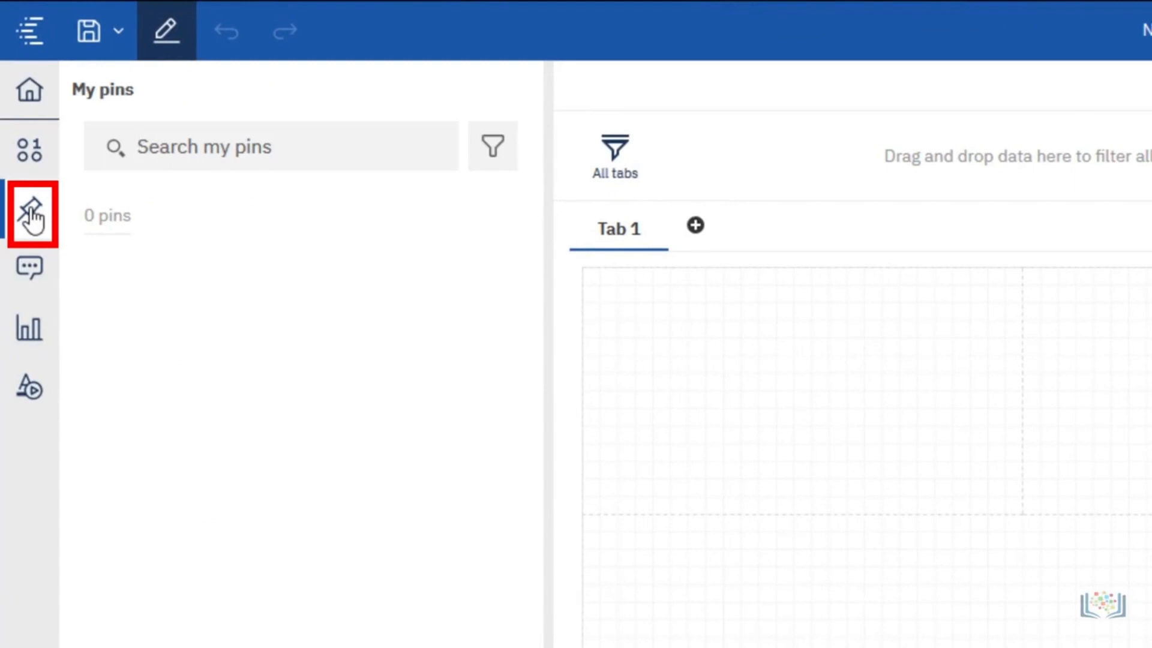
left_click(31, 271)
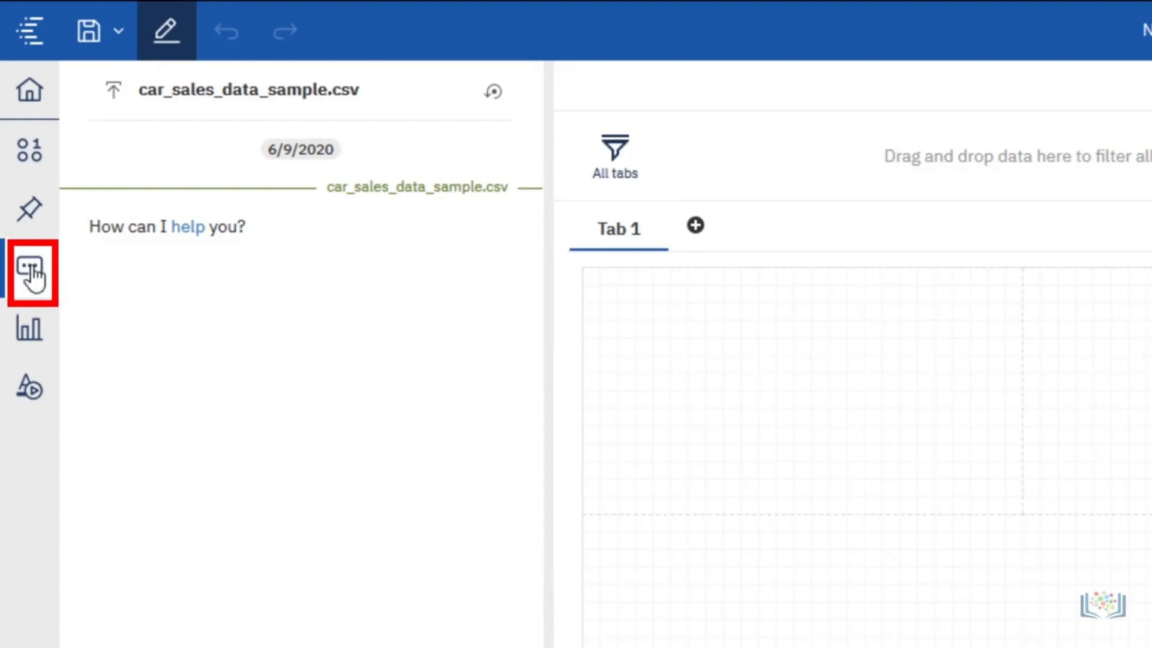
left_click(33, 329)
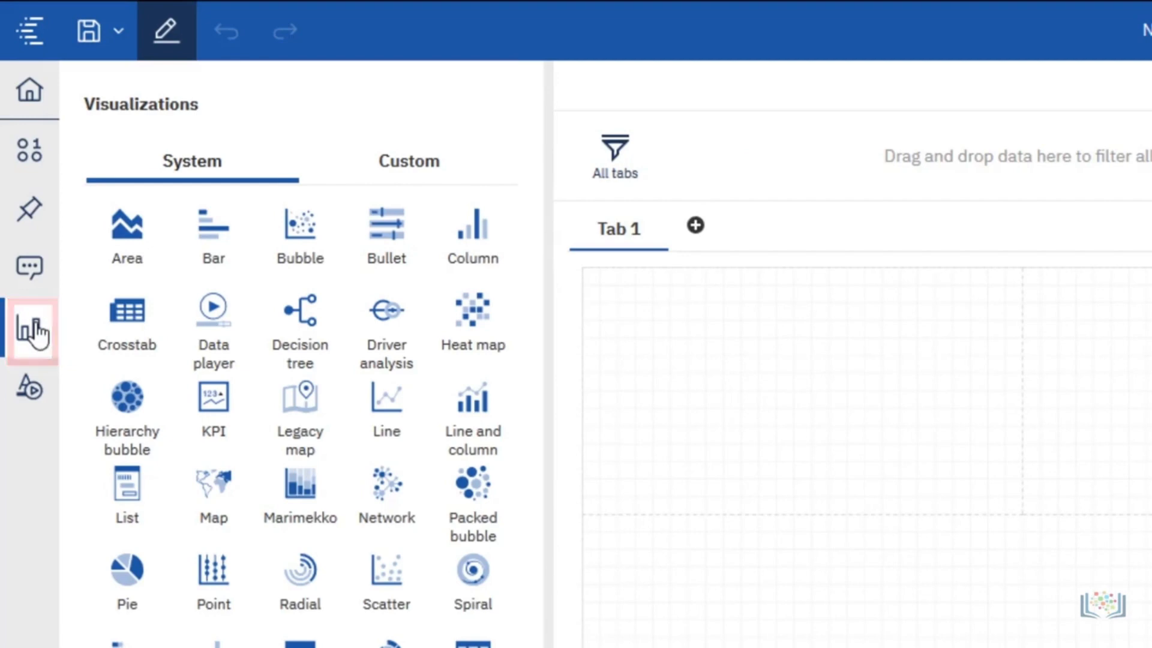
left_click(432, 170)
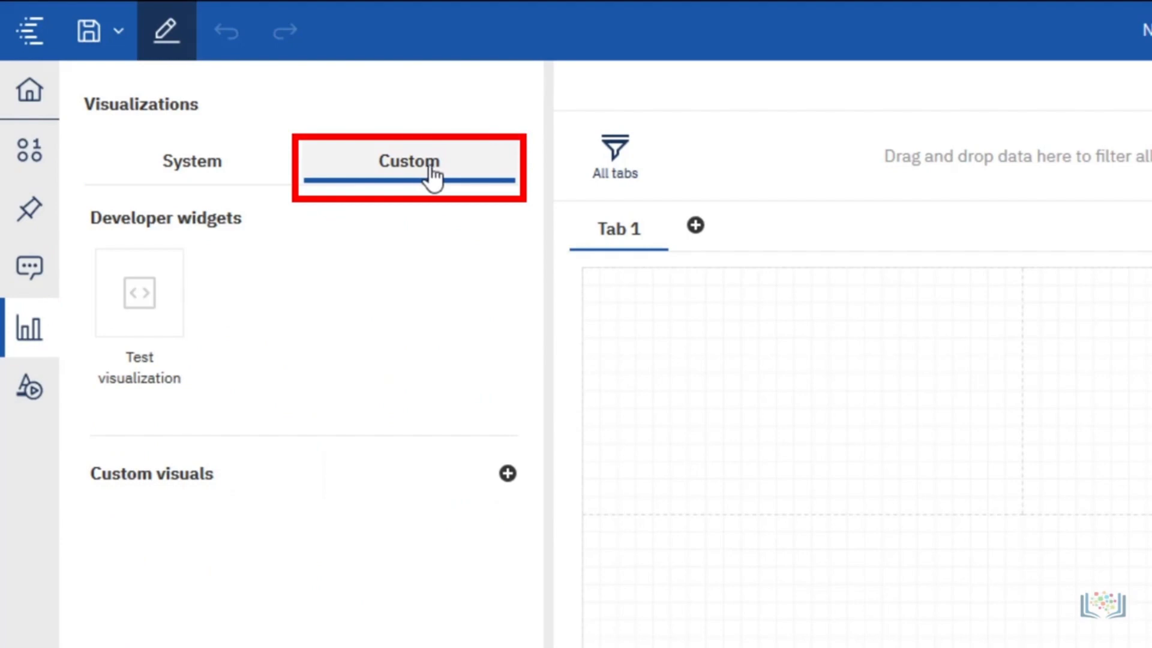
left_click(31, 403)
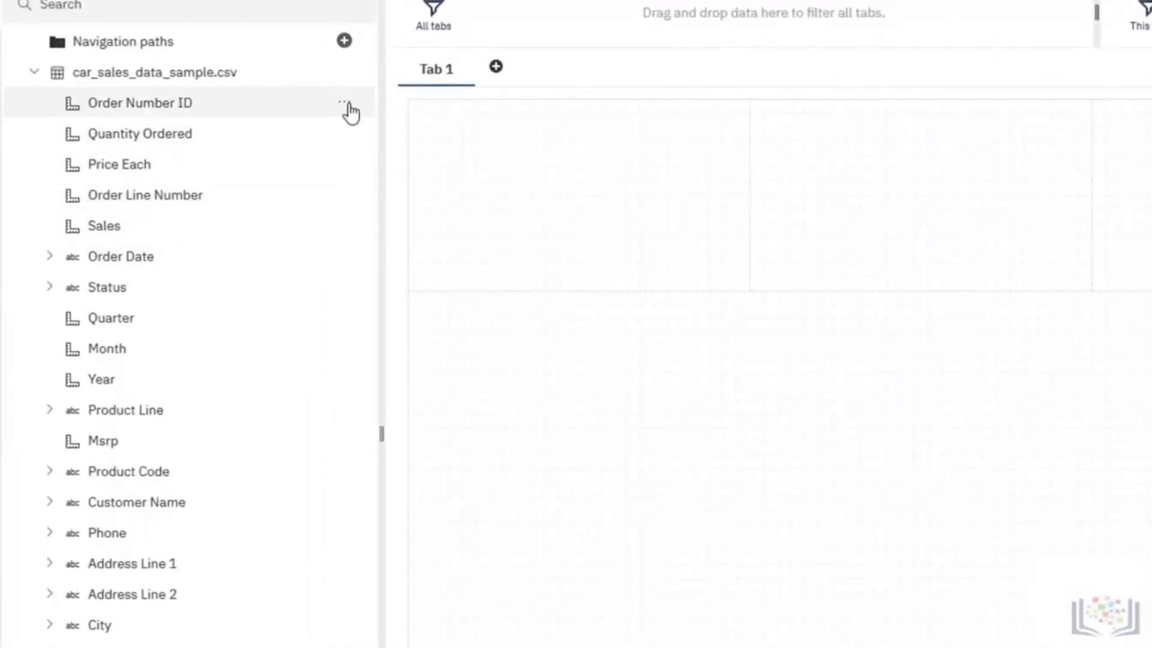
Set the usage property of the Order Number ID data item to Identifier.
left_click(347, 104)
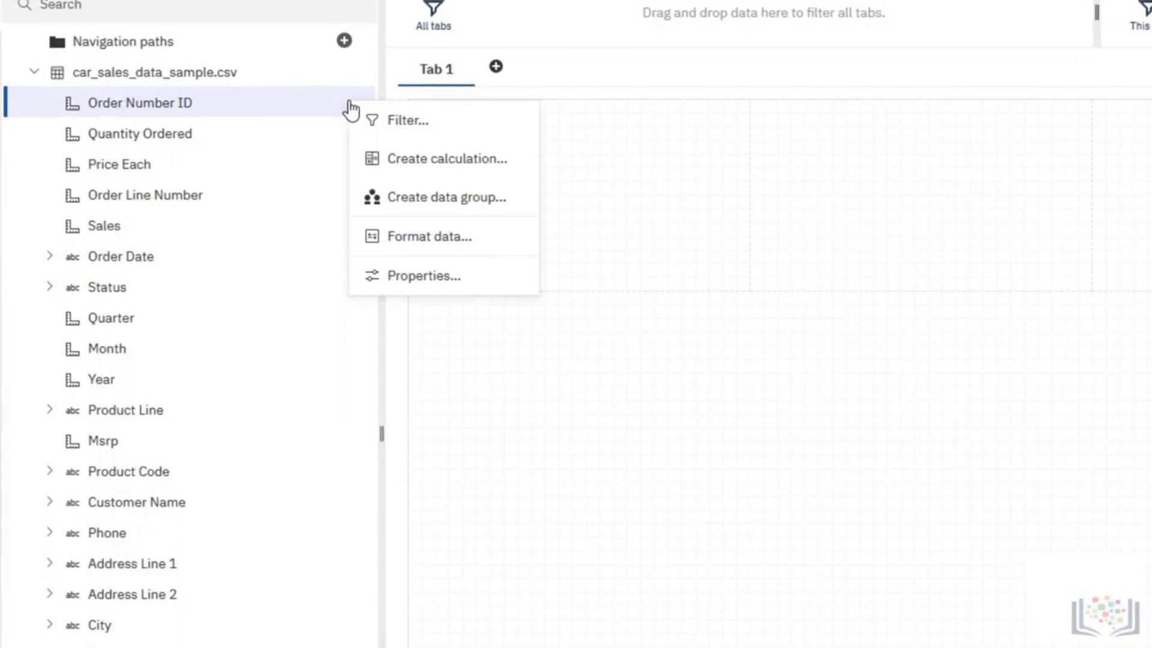
left_click(384, 276)
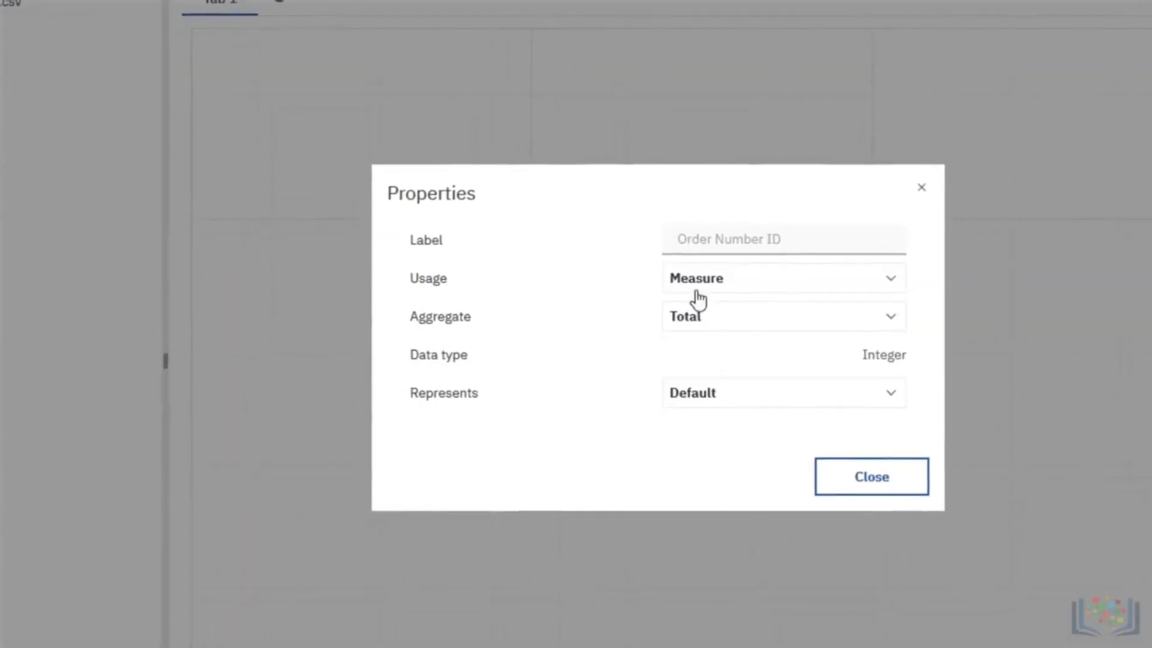
left_click(749, 294)
left_click(754, 312)
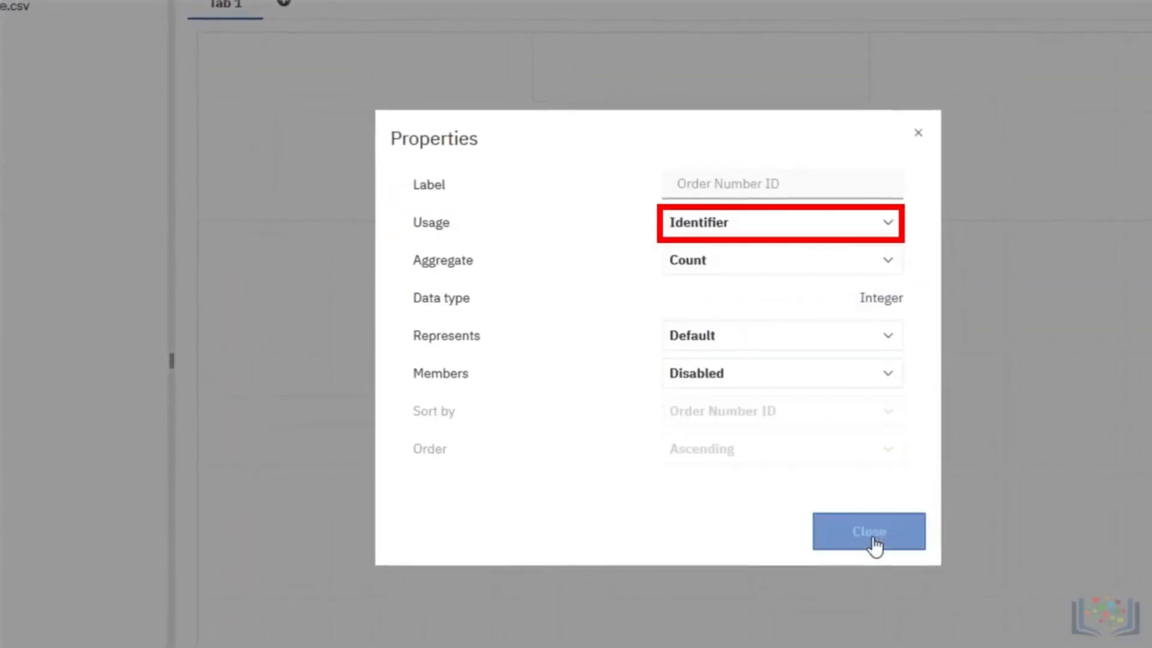
left_click(874, 542)
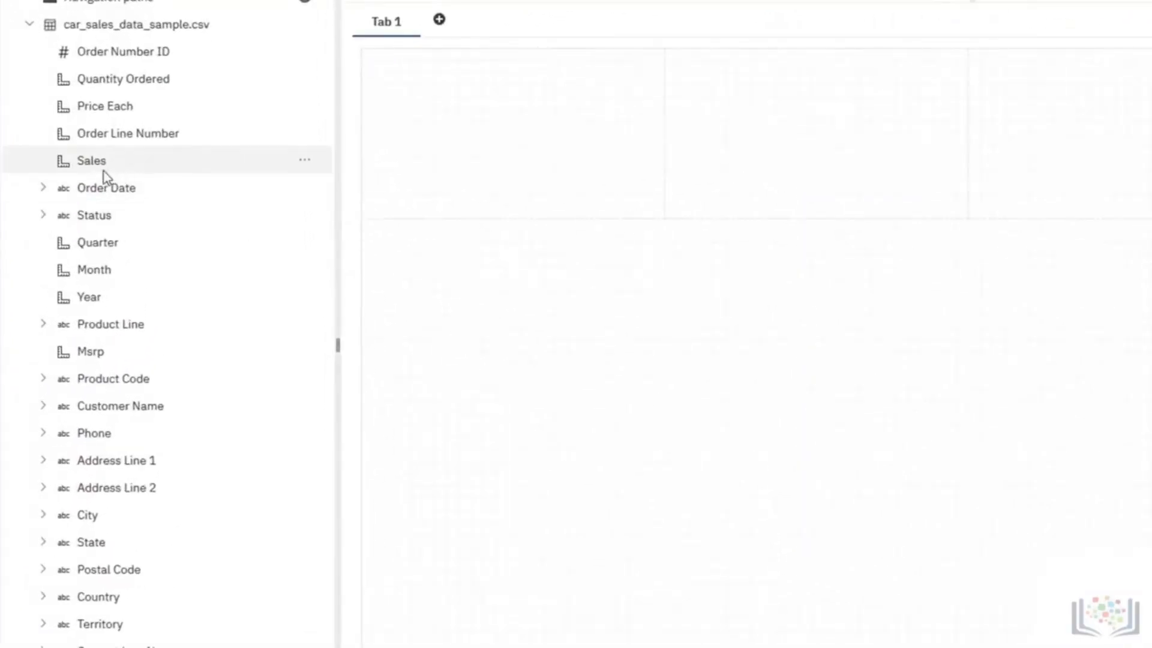
Place Sales in the first small panel and Order Number ID in the second, changing the Order Number ID visualization to Summary.
left_click_drag(110, 164, 518, 145)
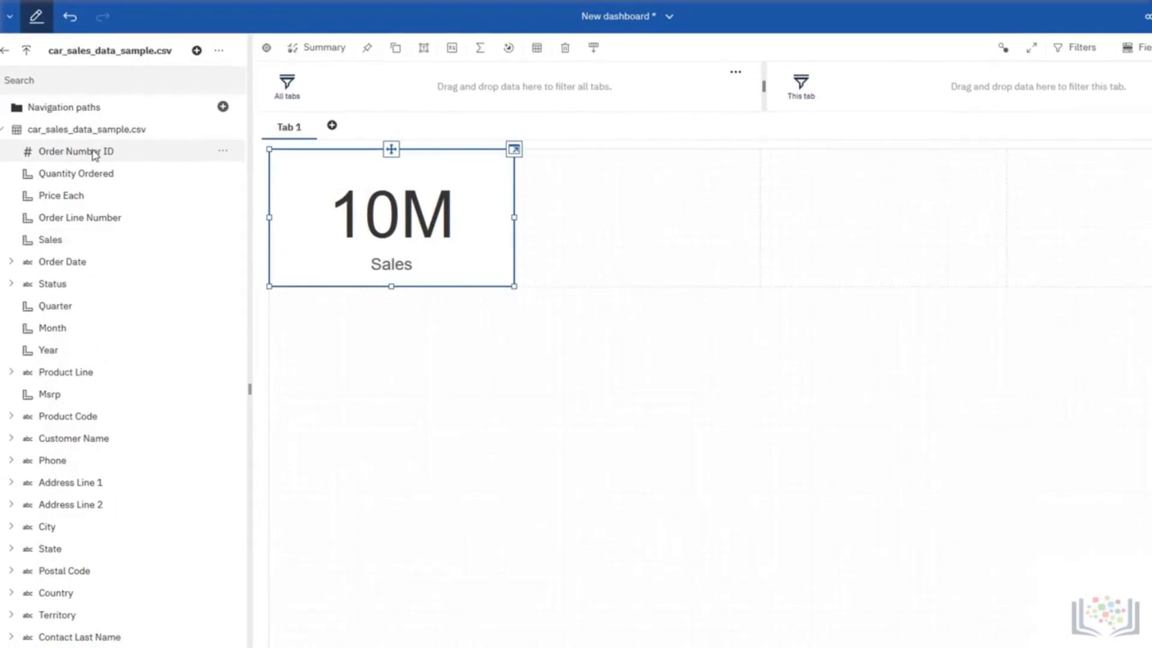
left_click_drag(94, 155, 640, 224)
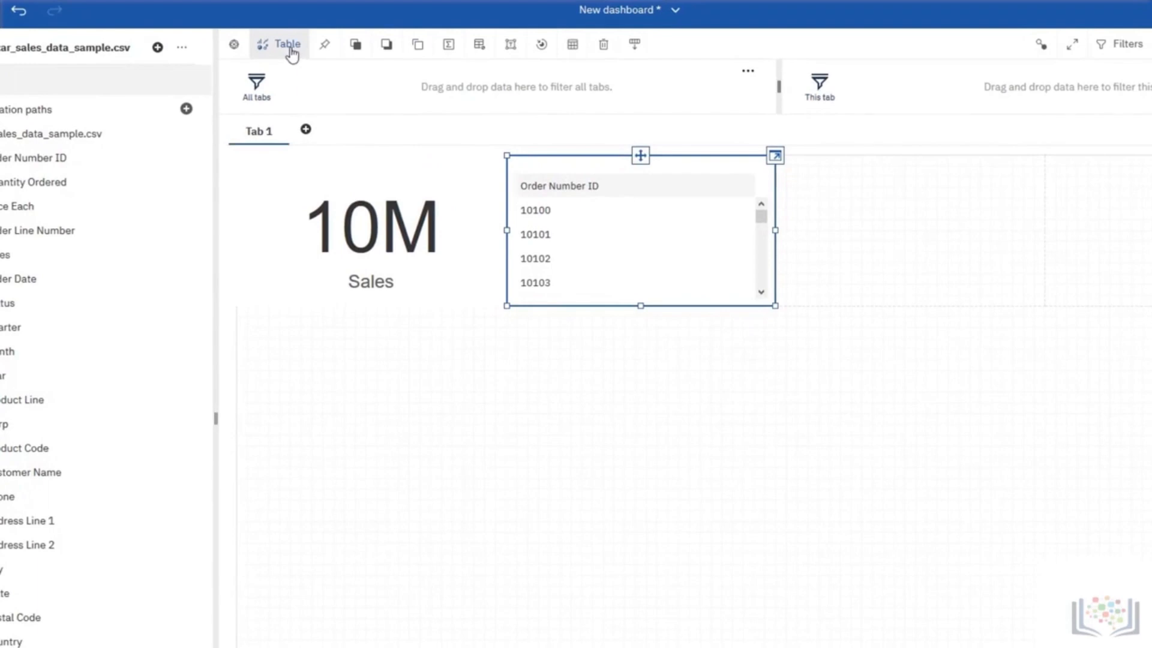
left_click(290, 48)
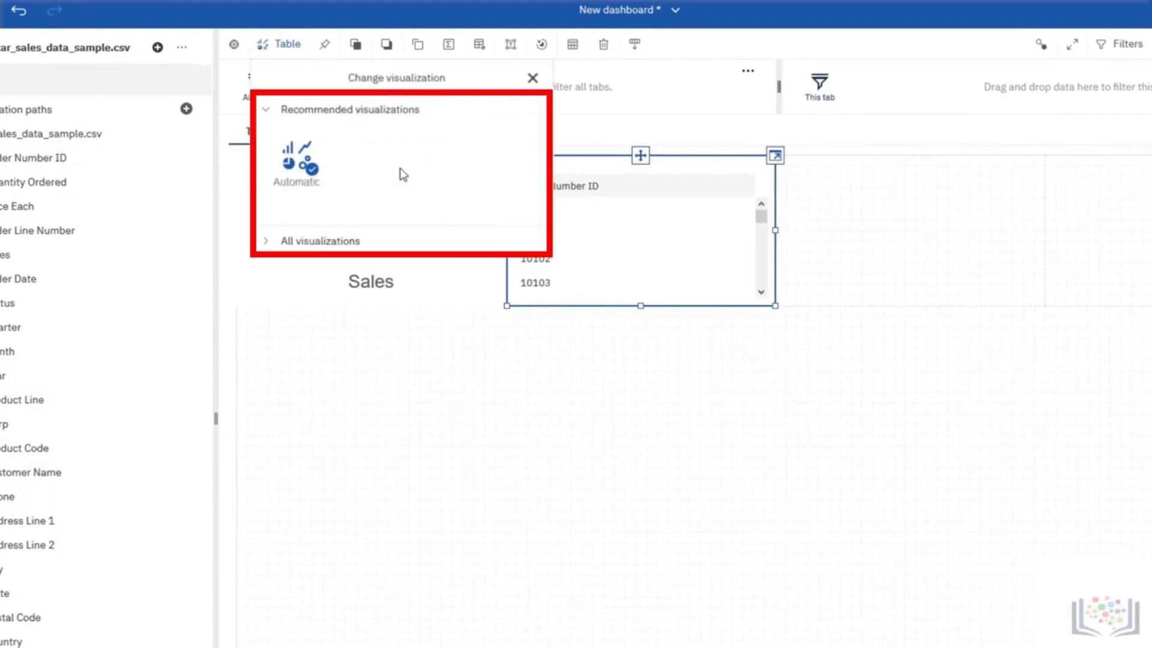
left_click(334, 243)
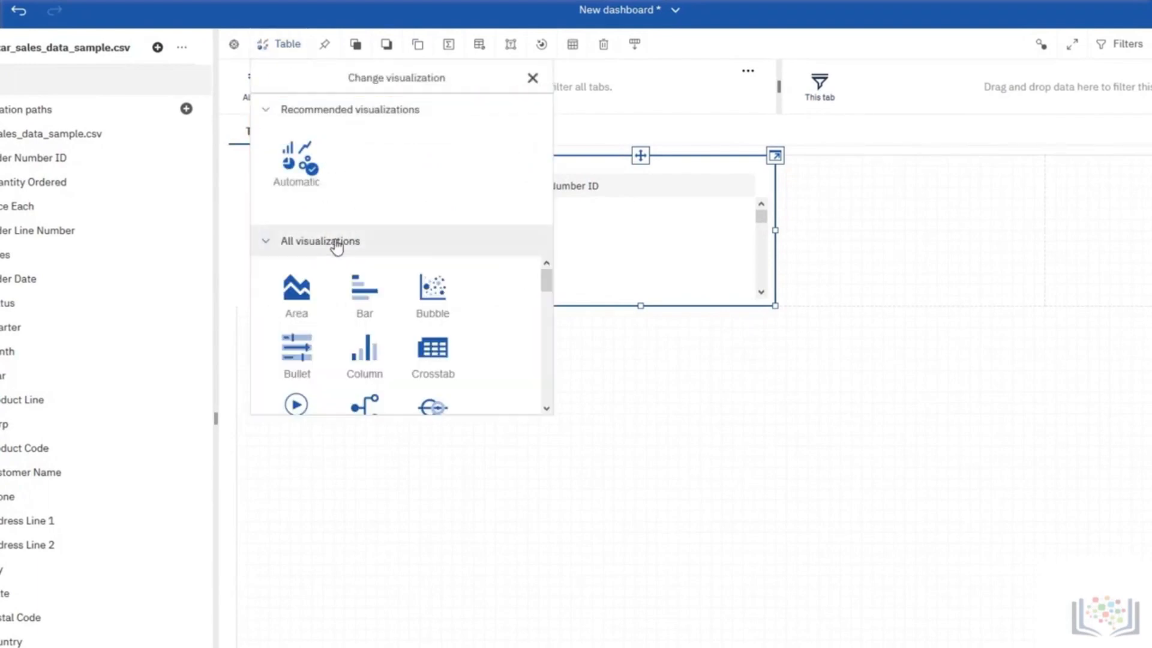
scroll(343, 329, "down", 3)
scroll(341, 333, "down", 5)
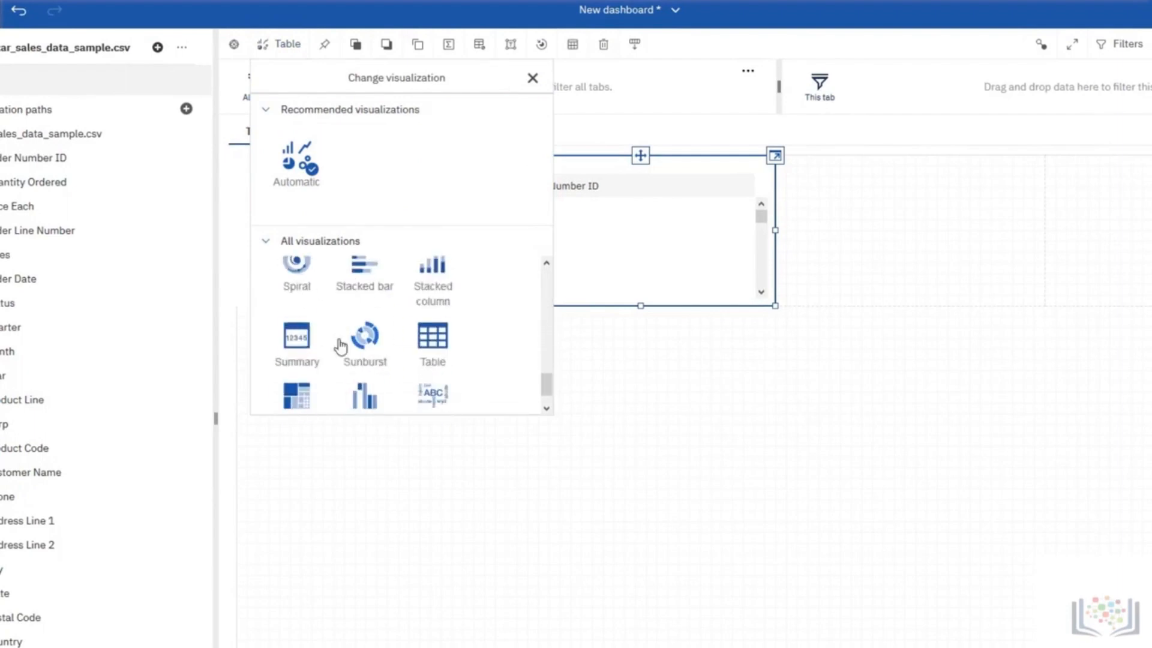
left_click(296, 341)
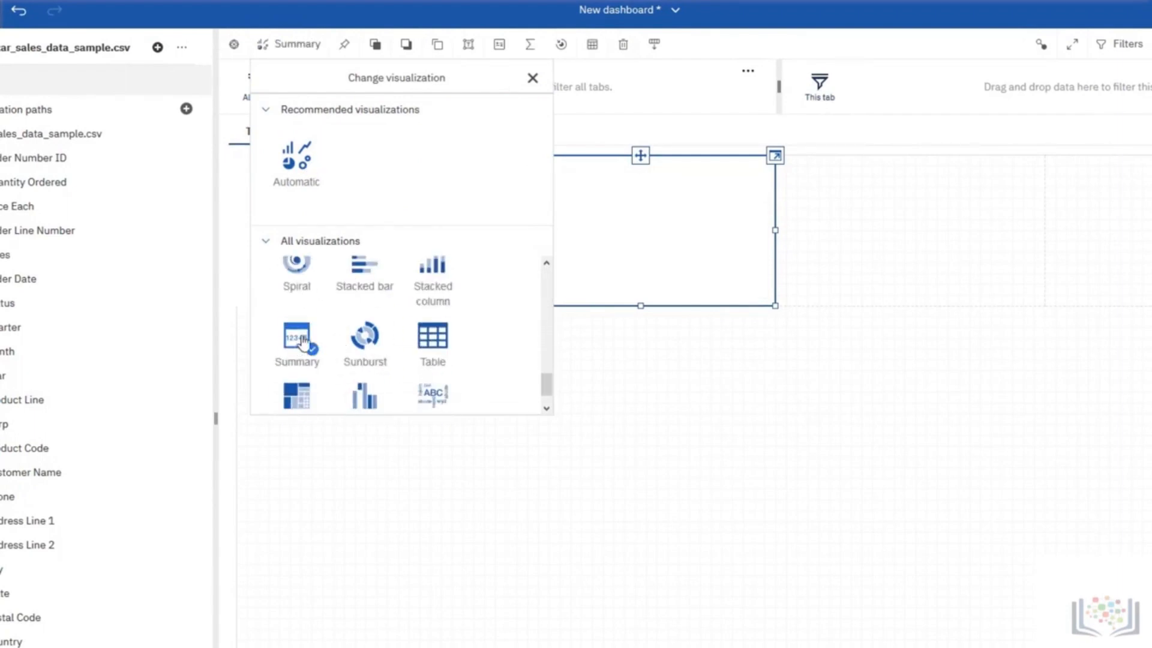
left_click(674, 355)
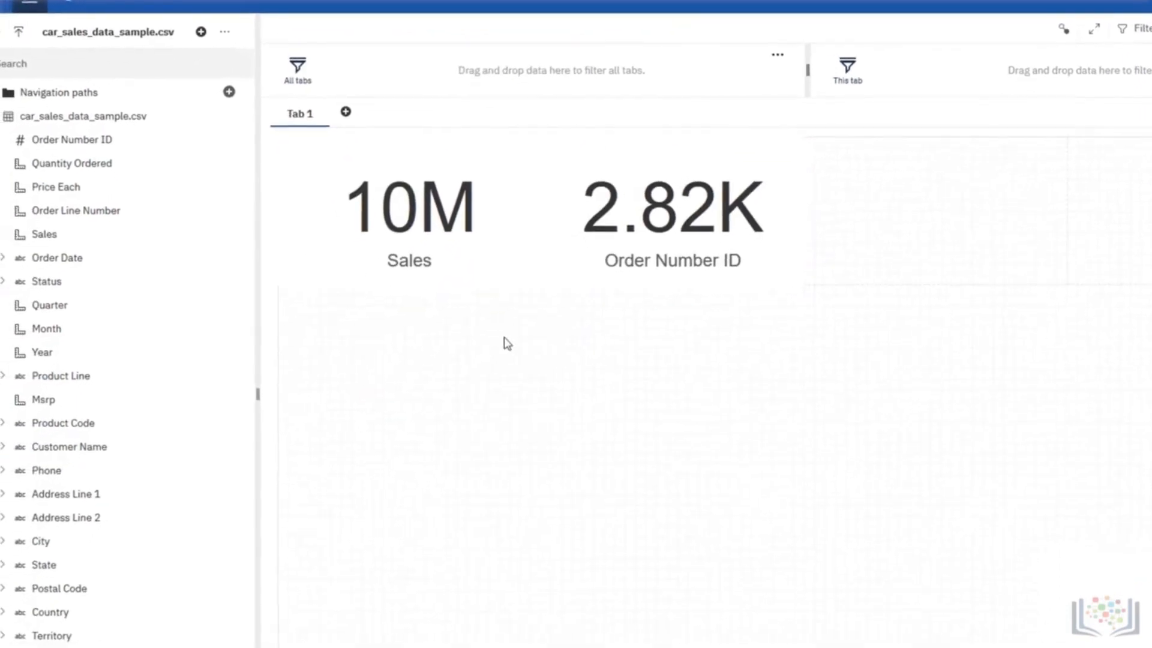
Place Quantity Ordered in the third small panel and Sales in the fourth, summarizing the fourth panel's Sales by Average.
left_click_drag(140, 174, 934, 212)
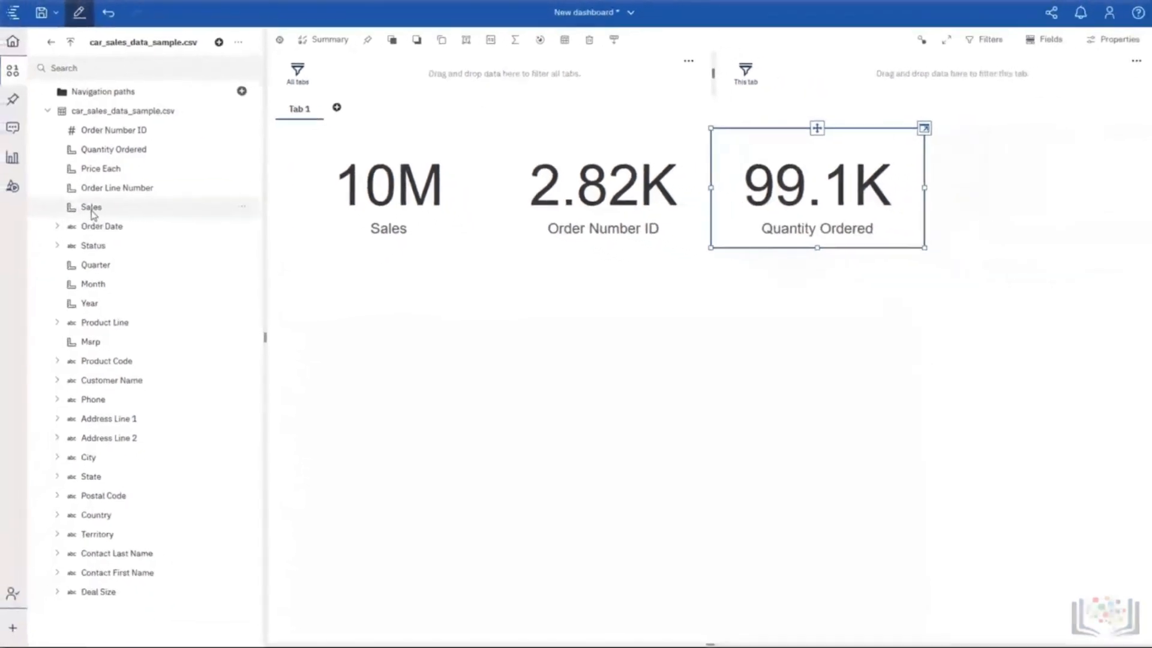
left_click_drag(92, 214, 1041, 193)
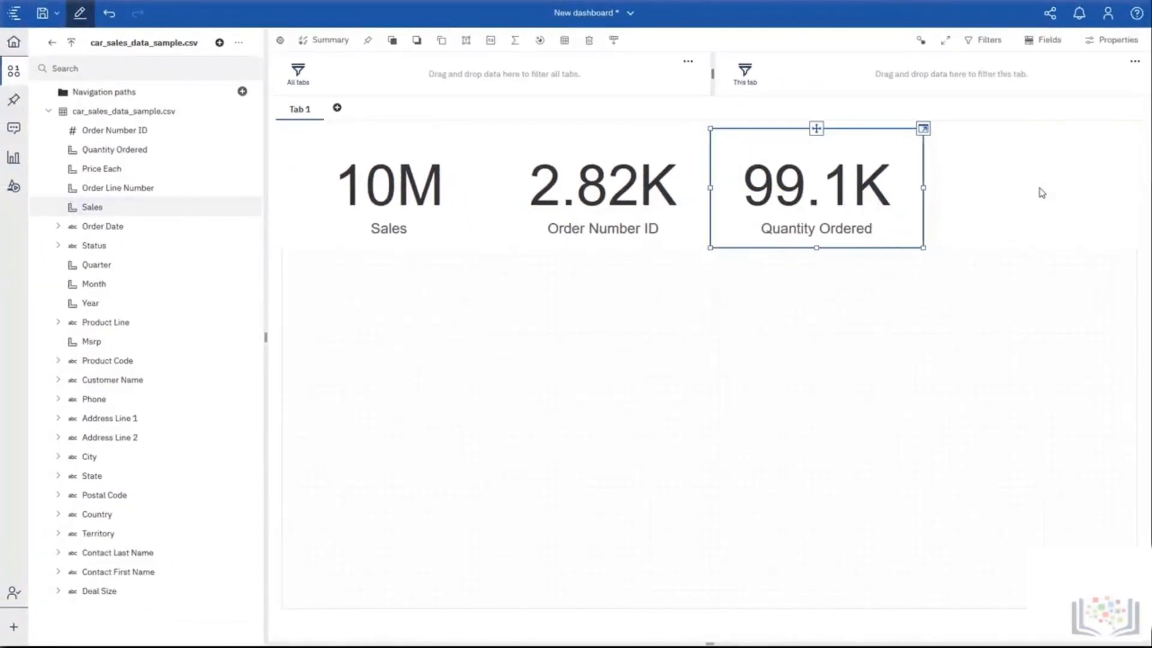
left_click(514, 41)
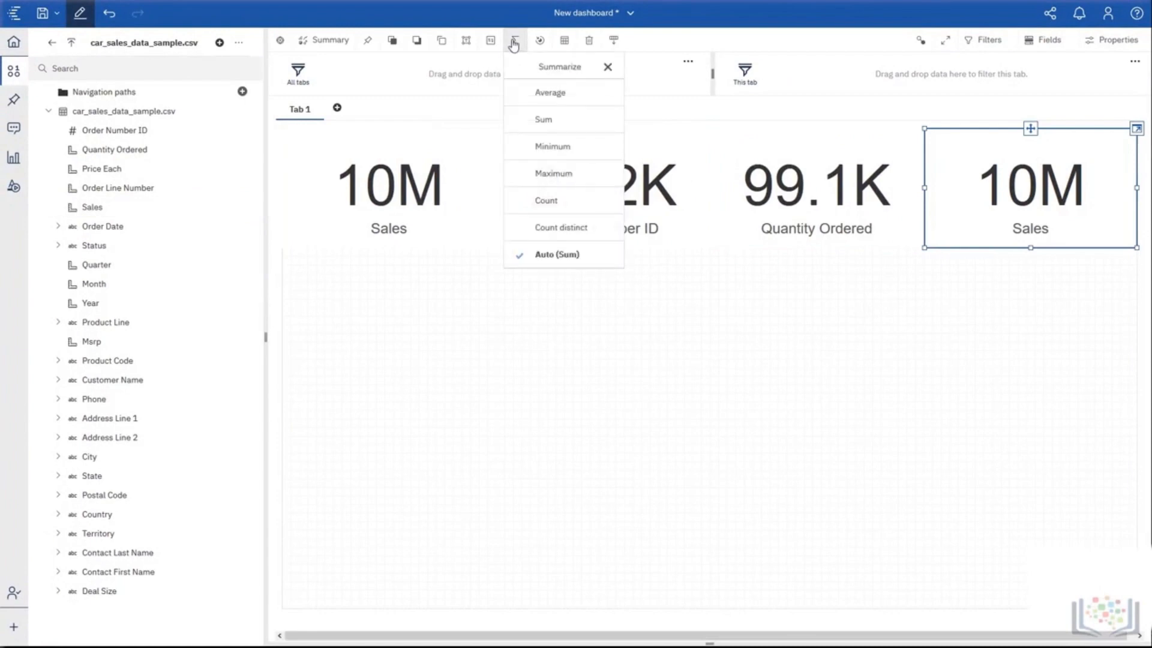
left_click(534, 94)
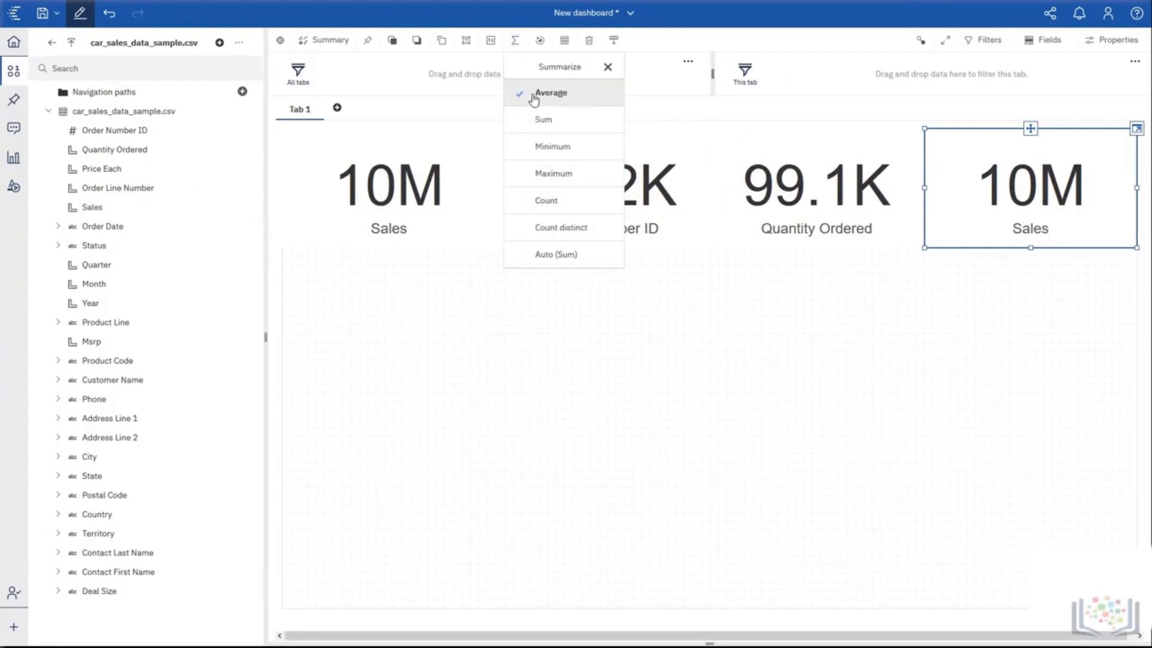
left_click(805, 315)
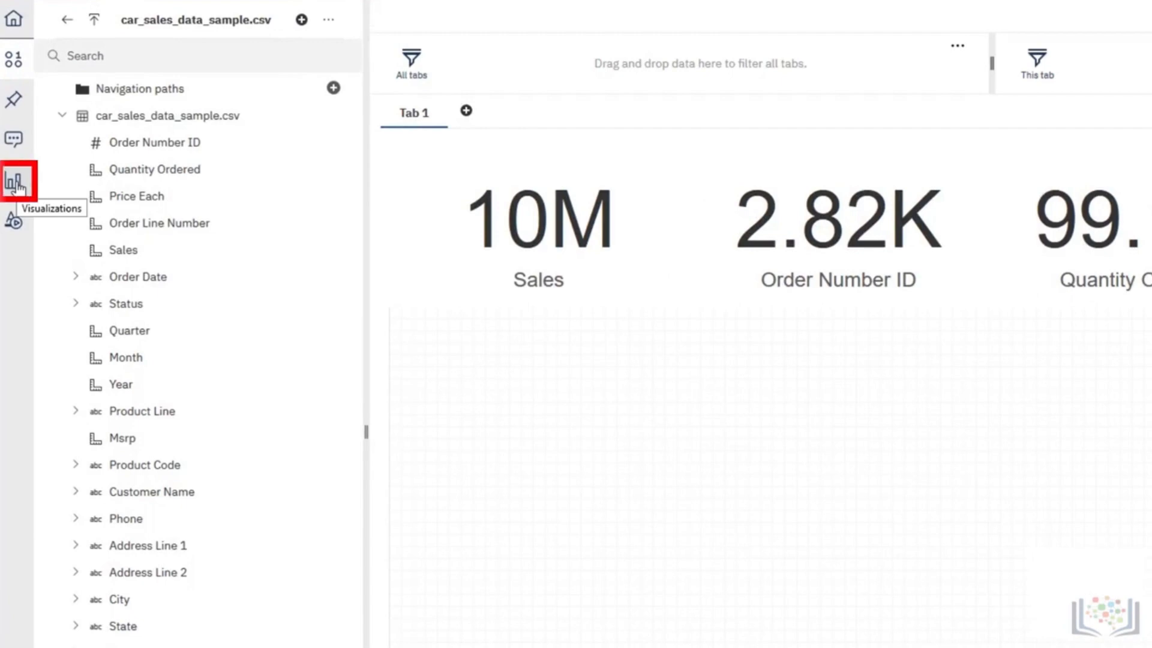
Add a Map visualization to the upper-left part of the large panel and assign Country to its region Locations.
left_click(14, 182)
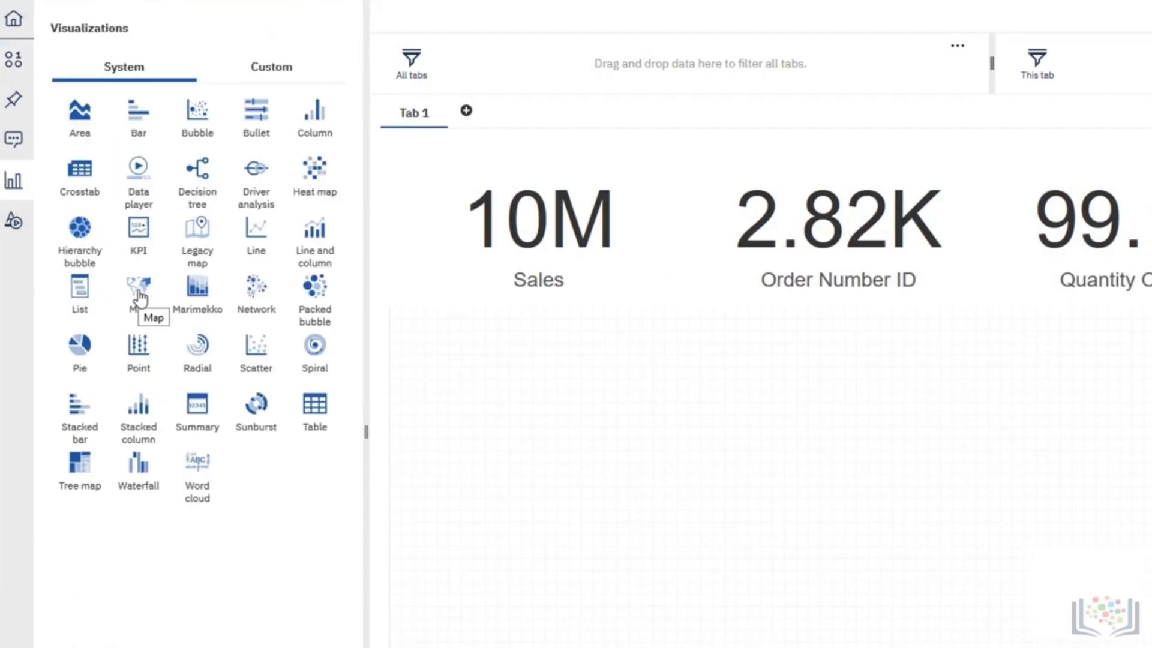
left_click_drag(139, 296, 397, 311)
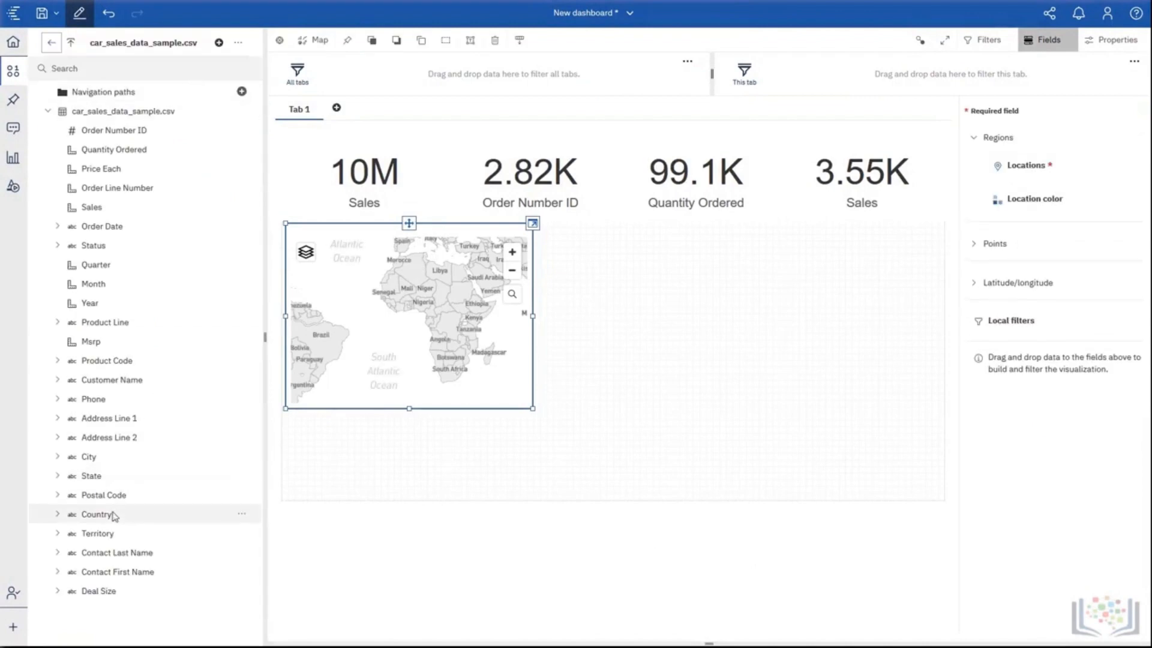
left_click(173, 70)
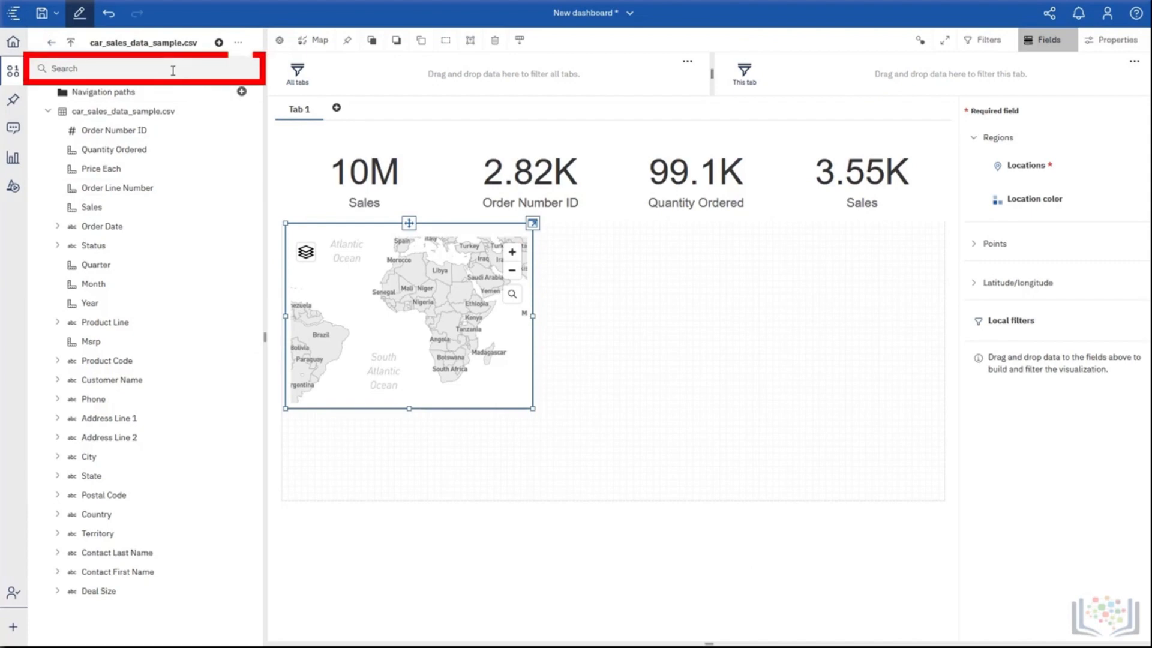
type("coun")
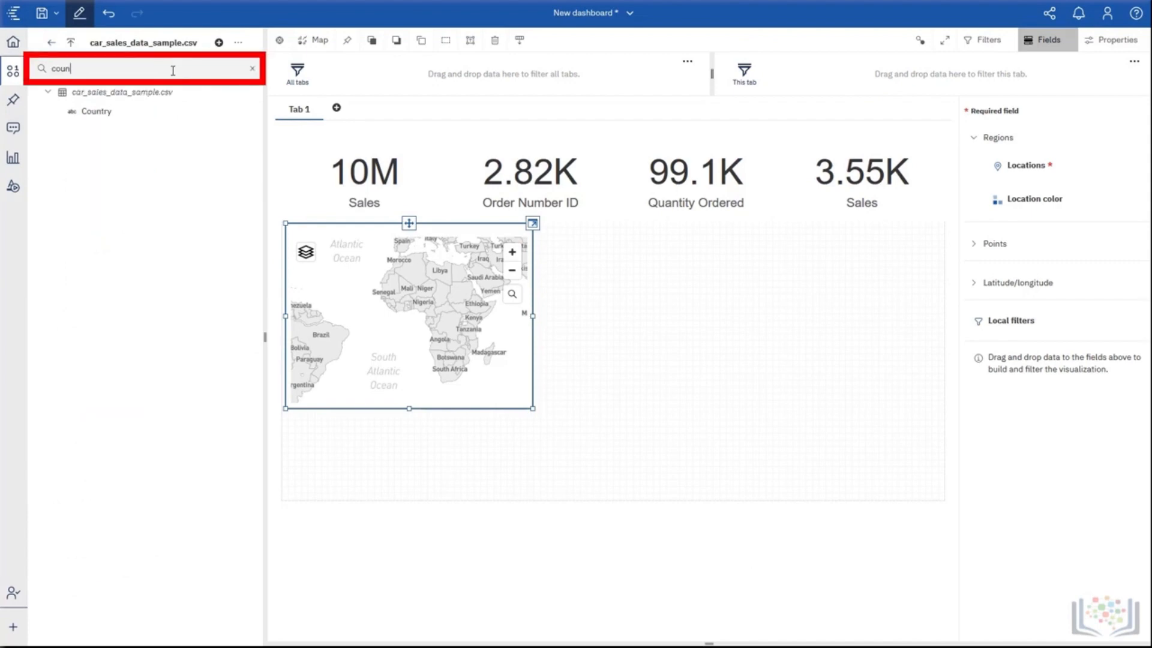
left_click_drag(105, 113, 1098, 182)
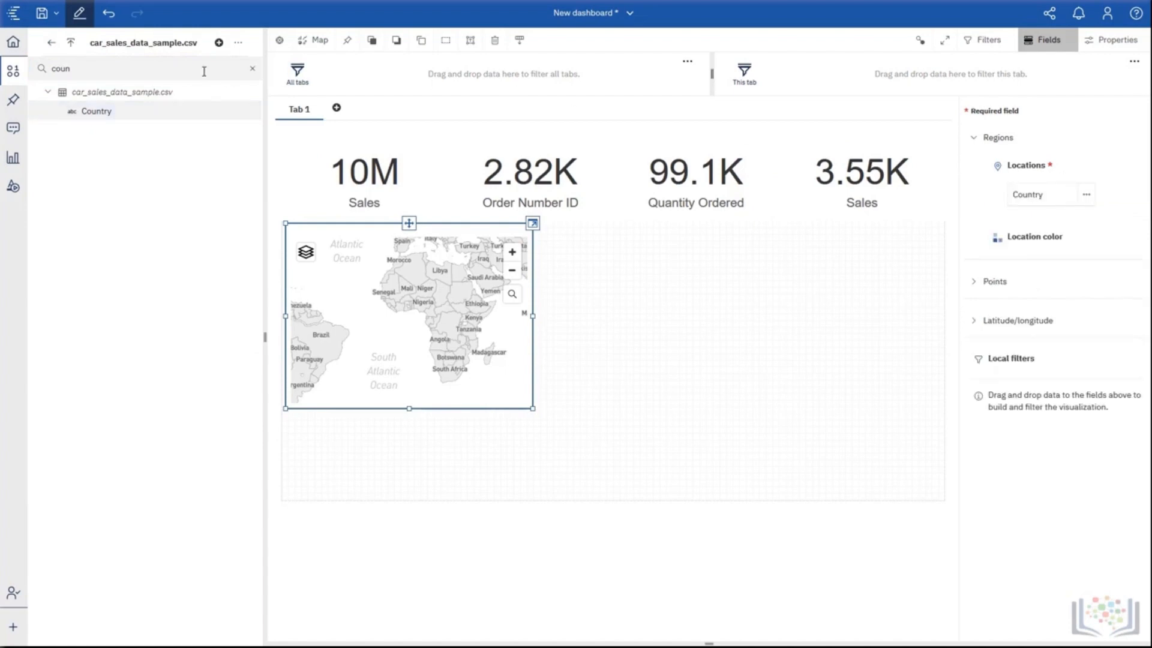
left_click(252, 68)
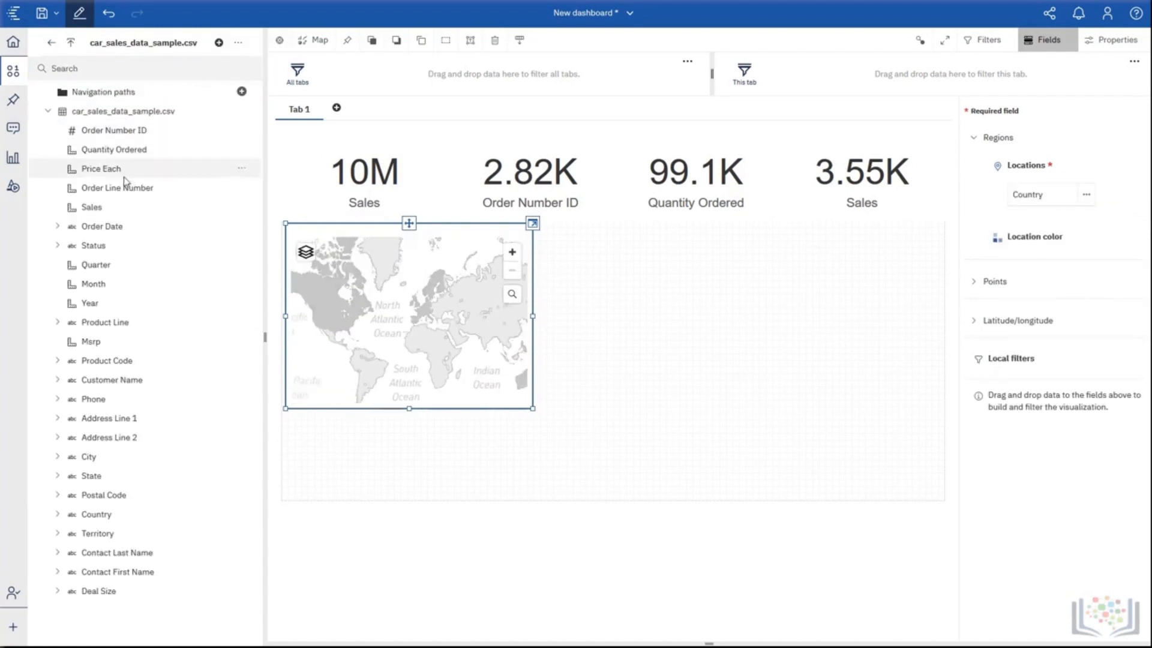
Color the map locations by Sales and enlarge the map to fill the left half of the large panel.
left_click_drag(107, 211, 1023, 252)
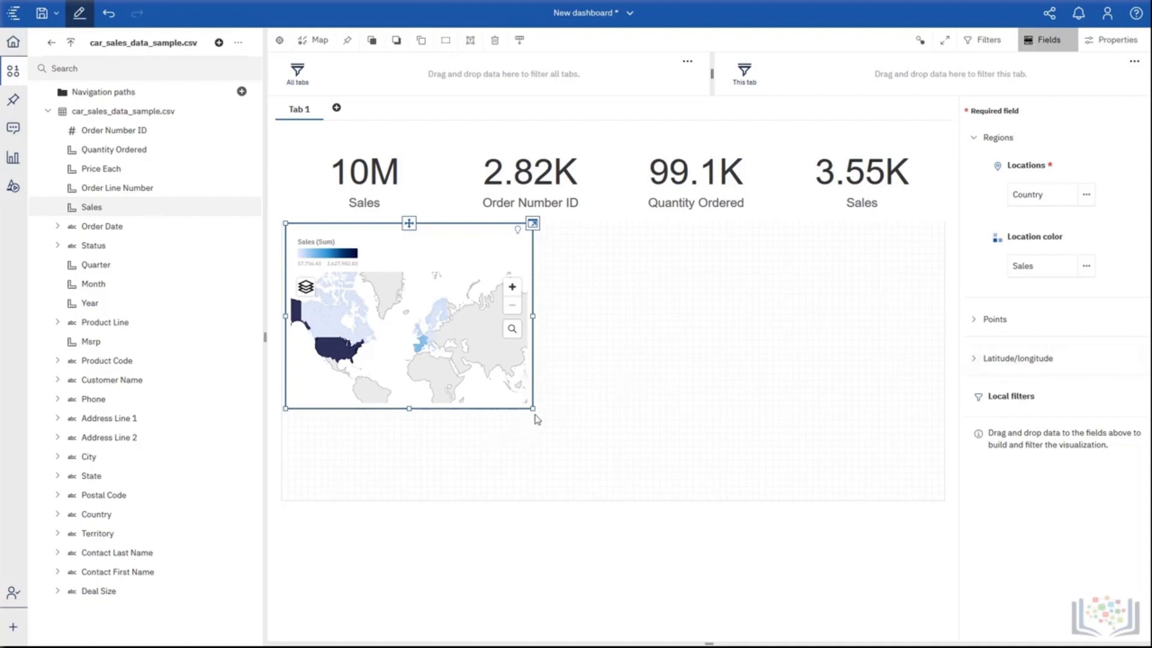
left_click_drag(532, 408, 623, 514)
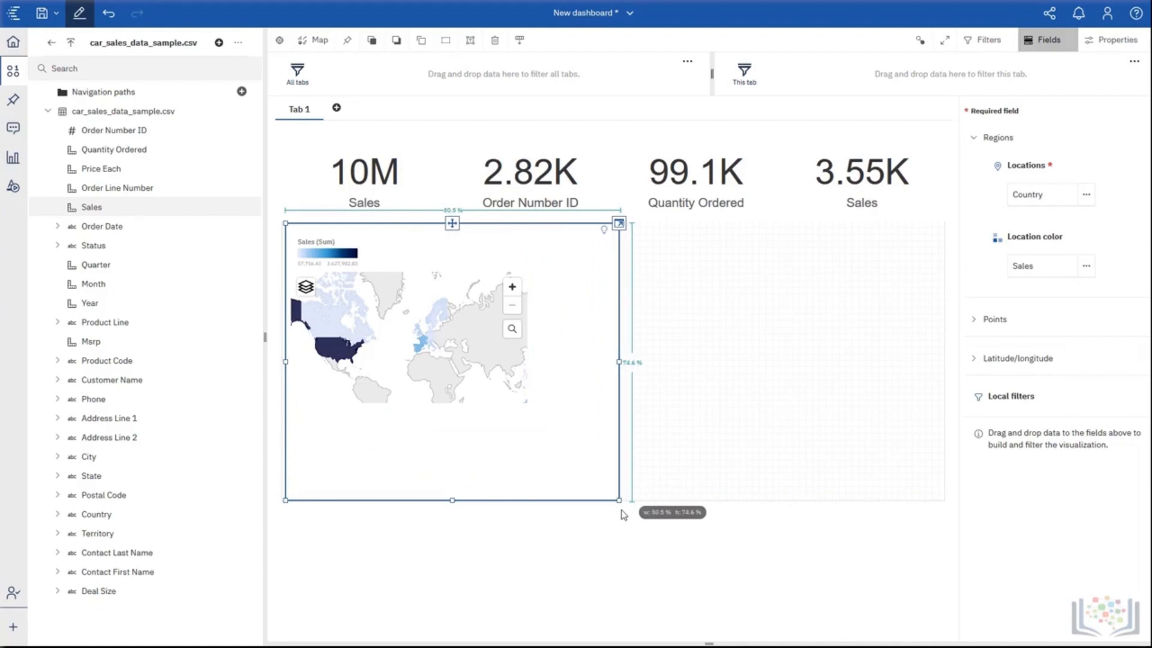
left_click_drag(624, 515, 624, 514)
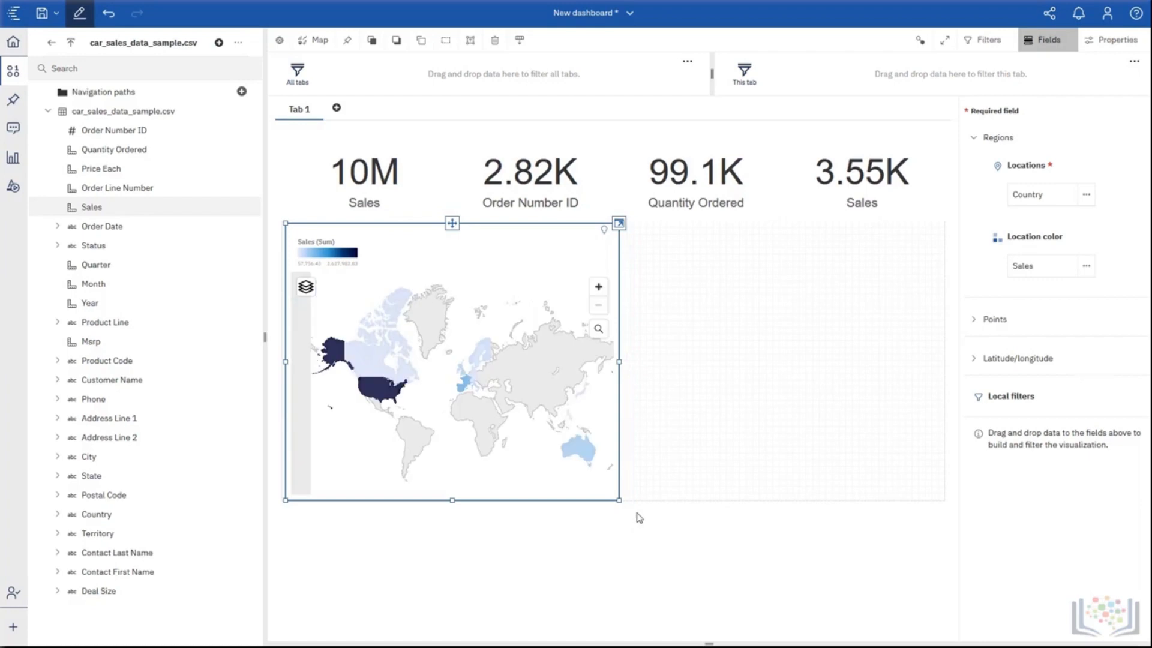
left_click(1115, 44)
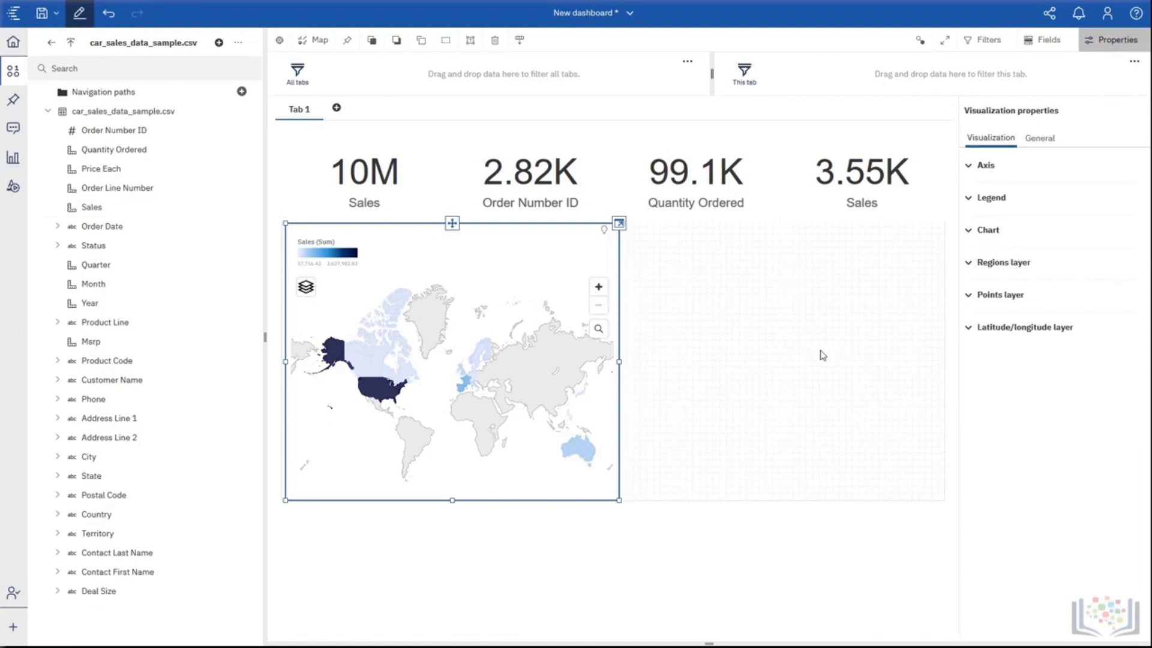
left_click(799, 345)
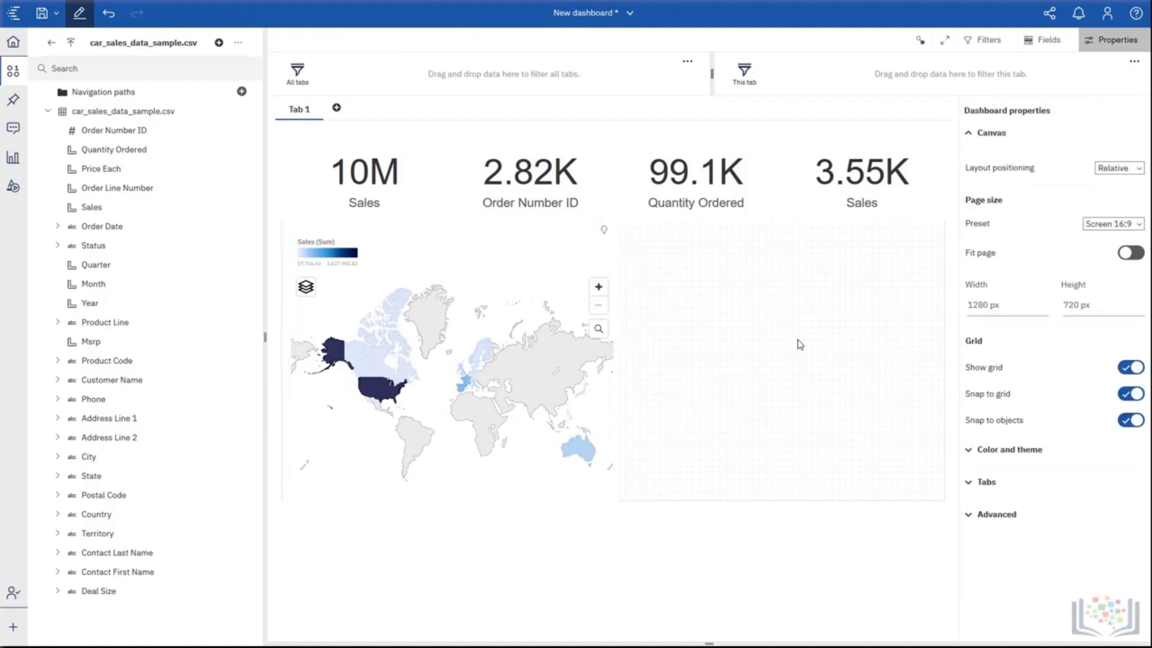
Ask the assistant to suggest questions and pick "Which Product Line has the top Sales?".
left_click(14, 117)
left_click(14, 117)
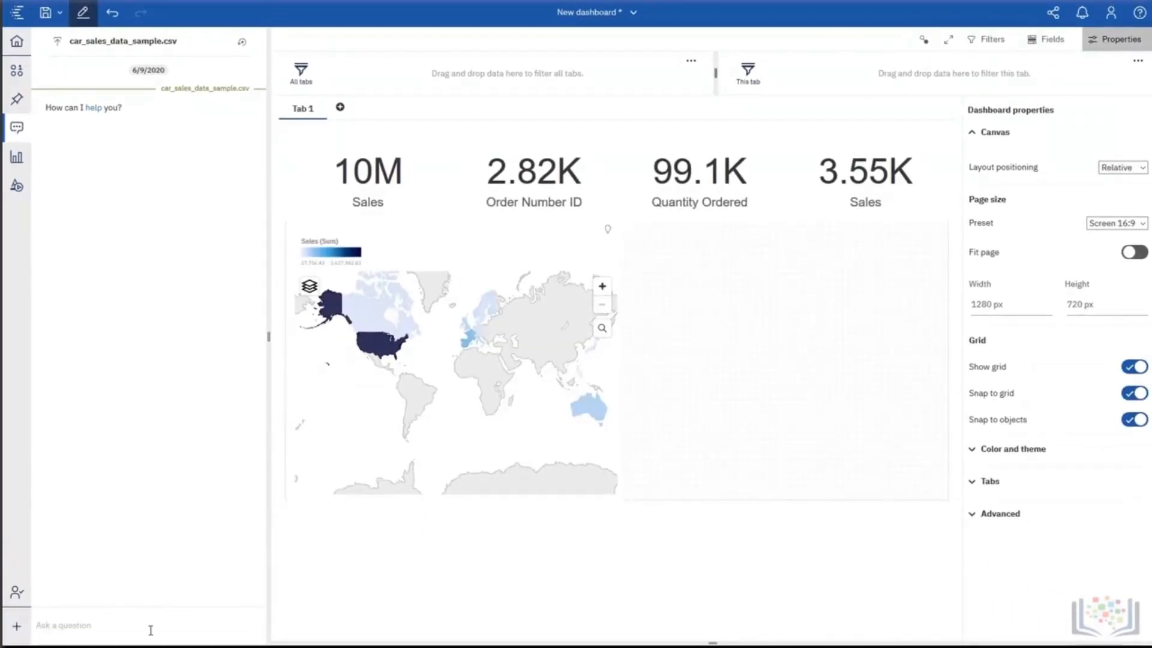
type("sugg")
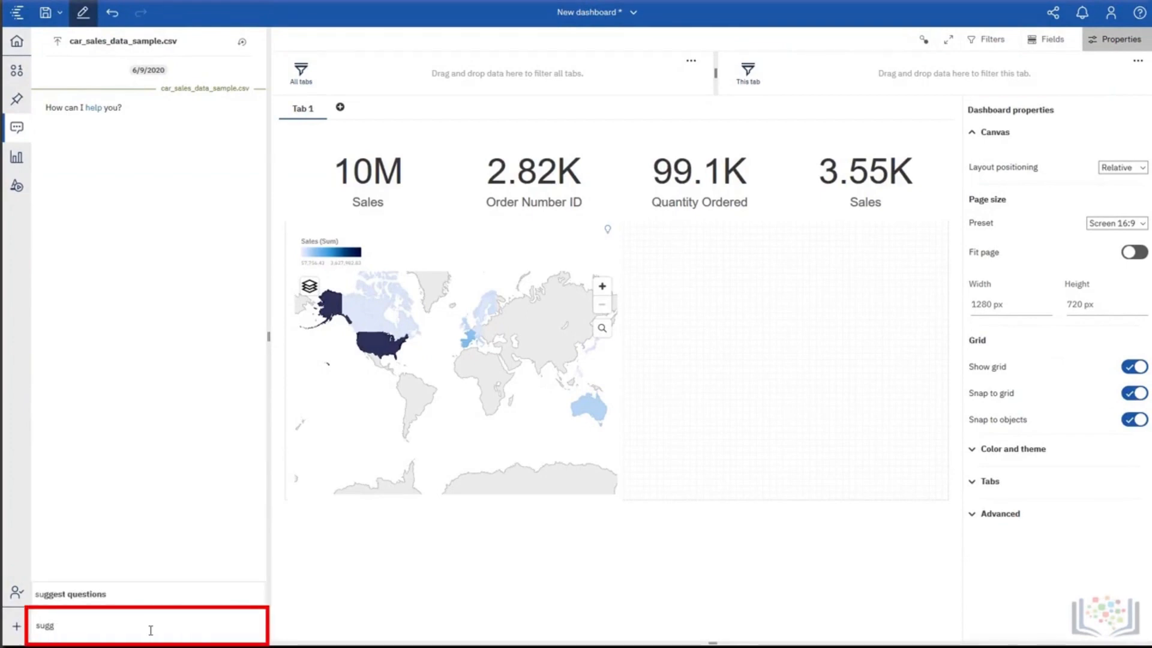
key("Down")
key("Return")
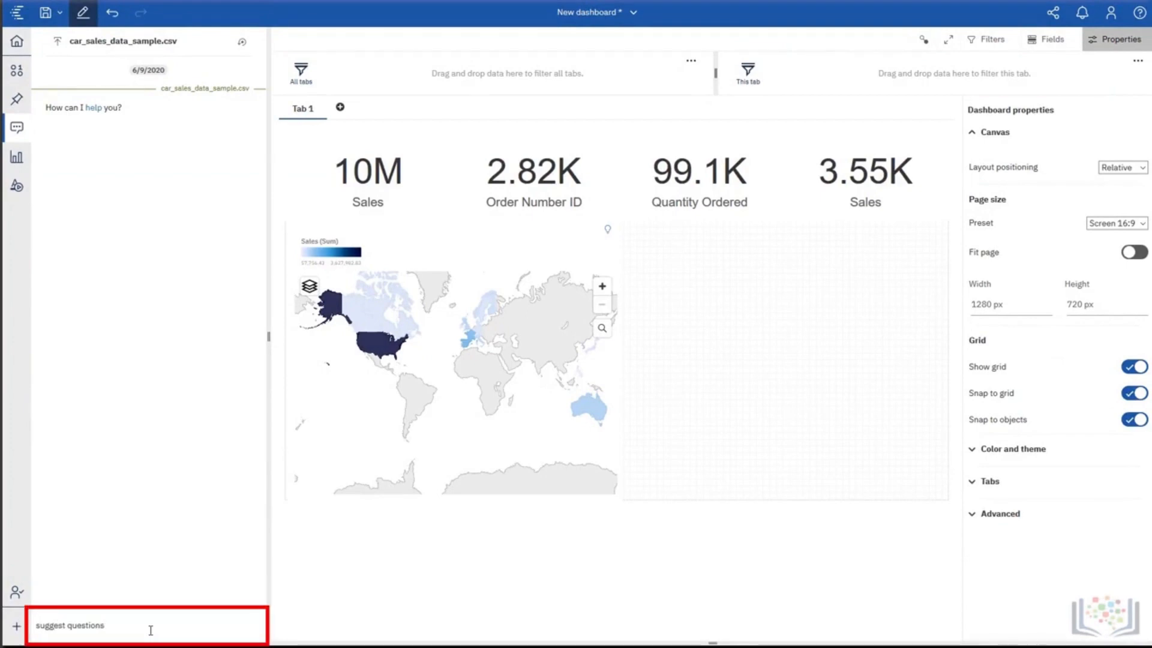
key("Return")
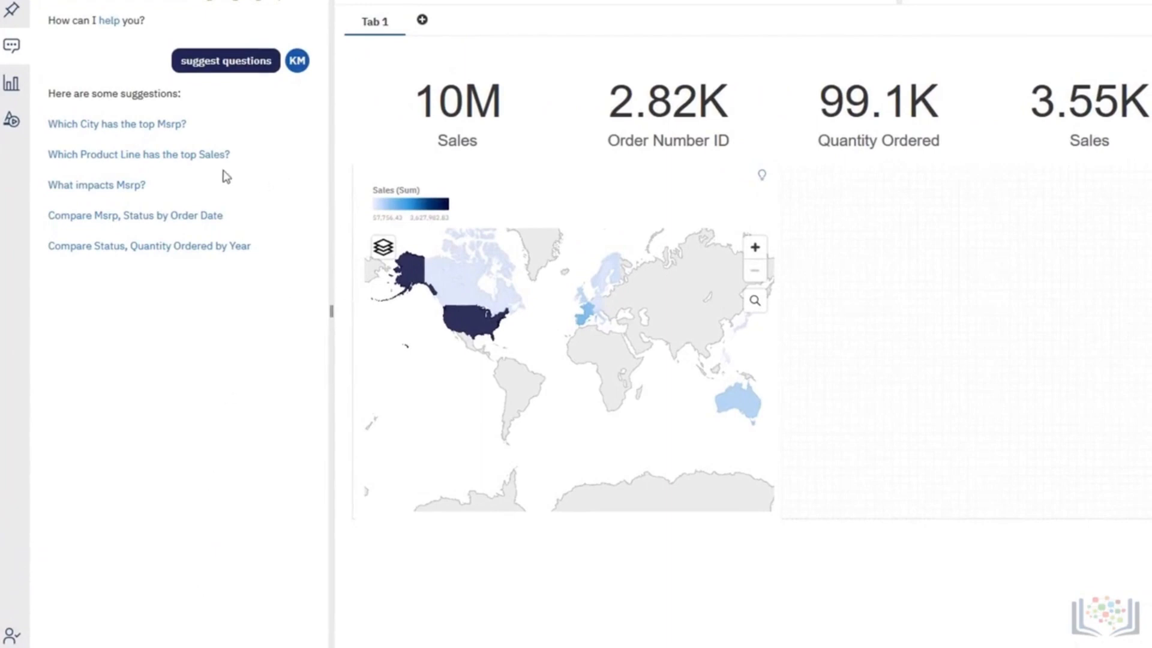
left_click(166, 162)
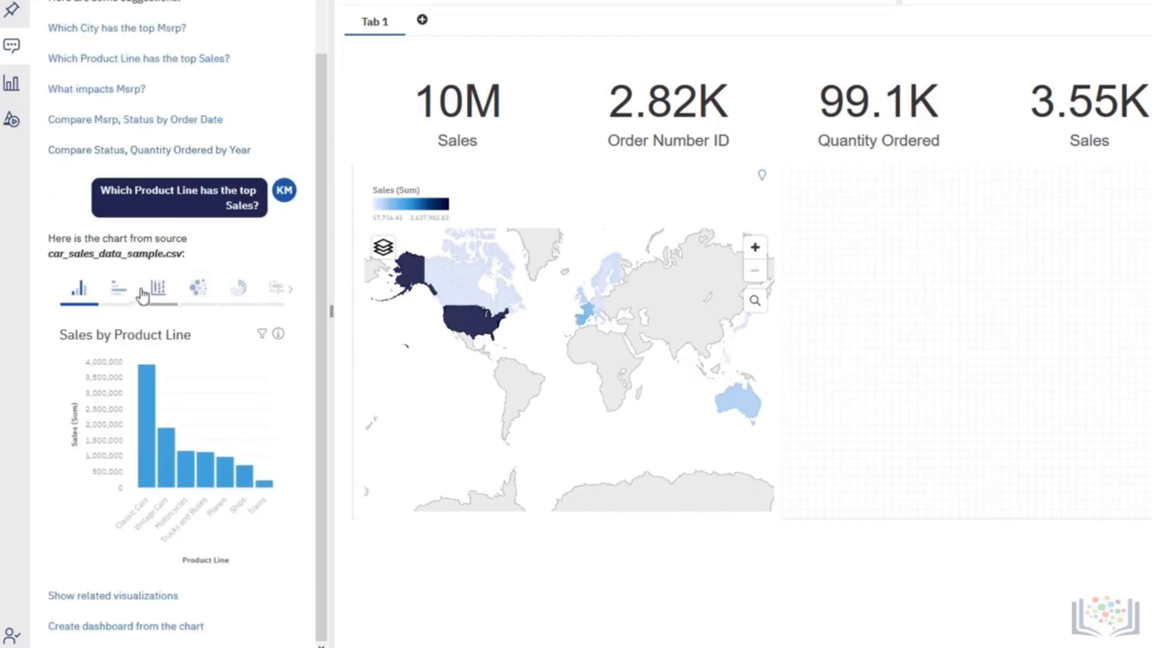
Switch the assistant's Sales by Product Line chart to horizontal bars and place it beside the map, filling the right half of the large panel.
left_click(120, 290)
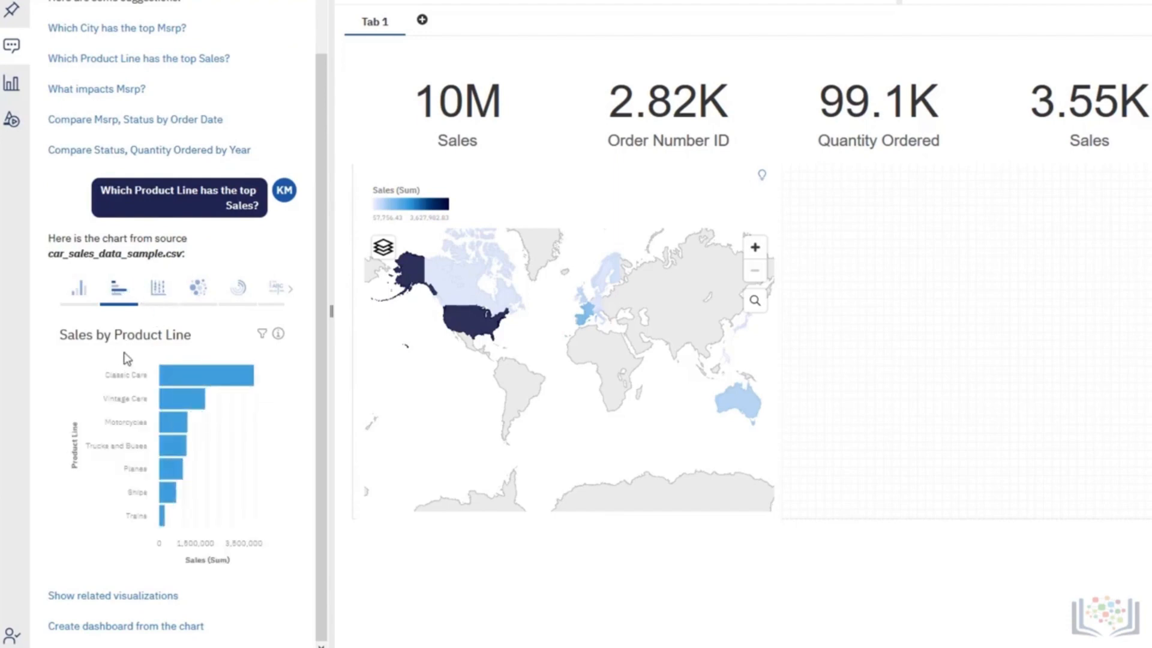
left_click_drag(127, 341, 789, 174)
mouse_move(674, 168)
left_mouse_down()
mouse_move(667, 162)
mouse_move(673, 172)
mouse_move(678, 163)
left_mouse_up()
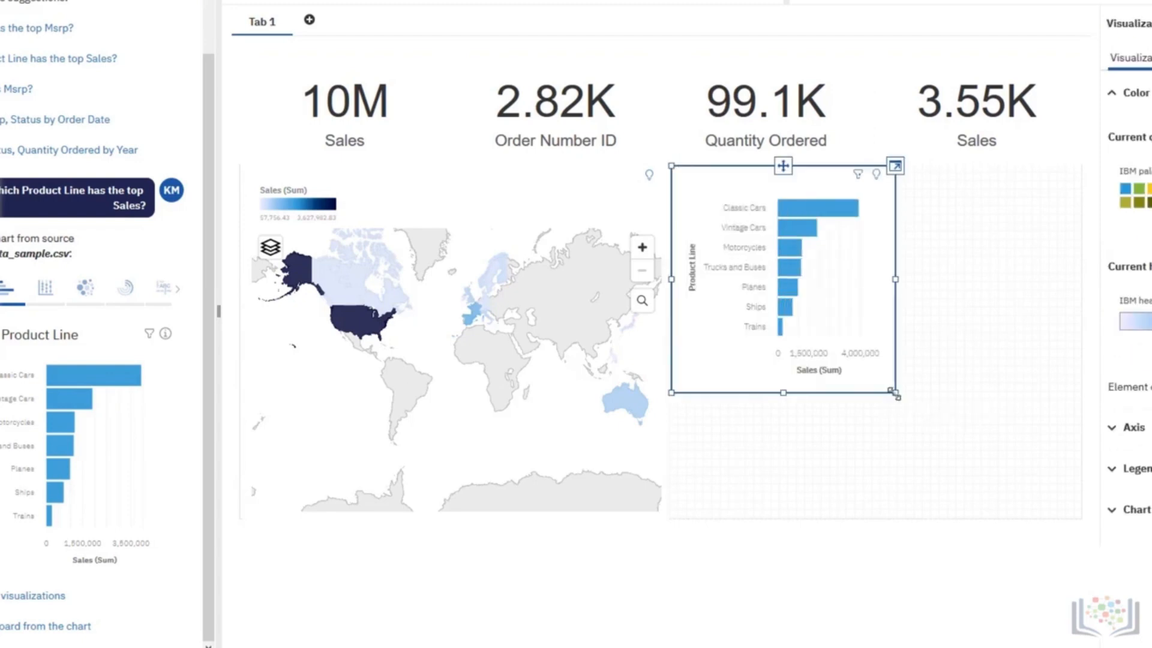
left_click_drag(895, 392, 1082, 519)
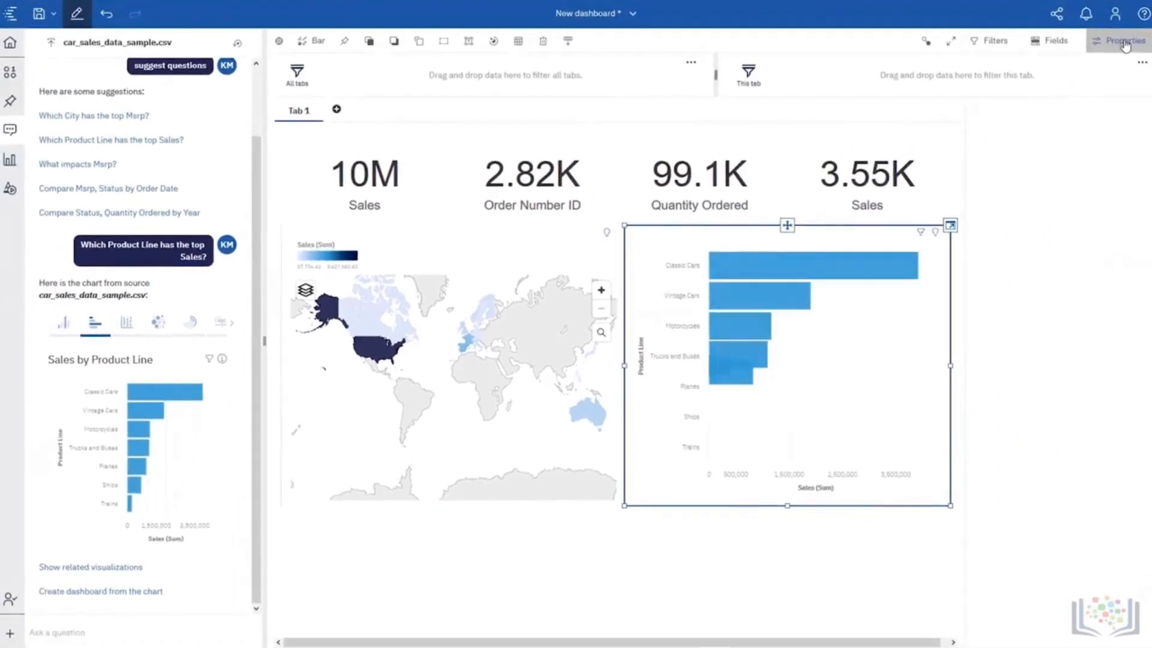
left_click(1124, 45)
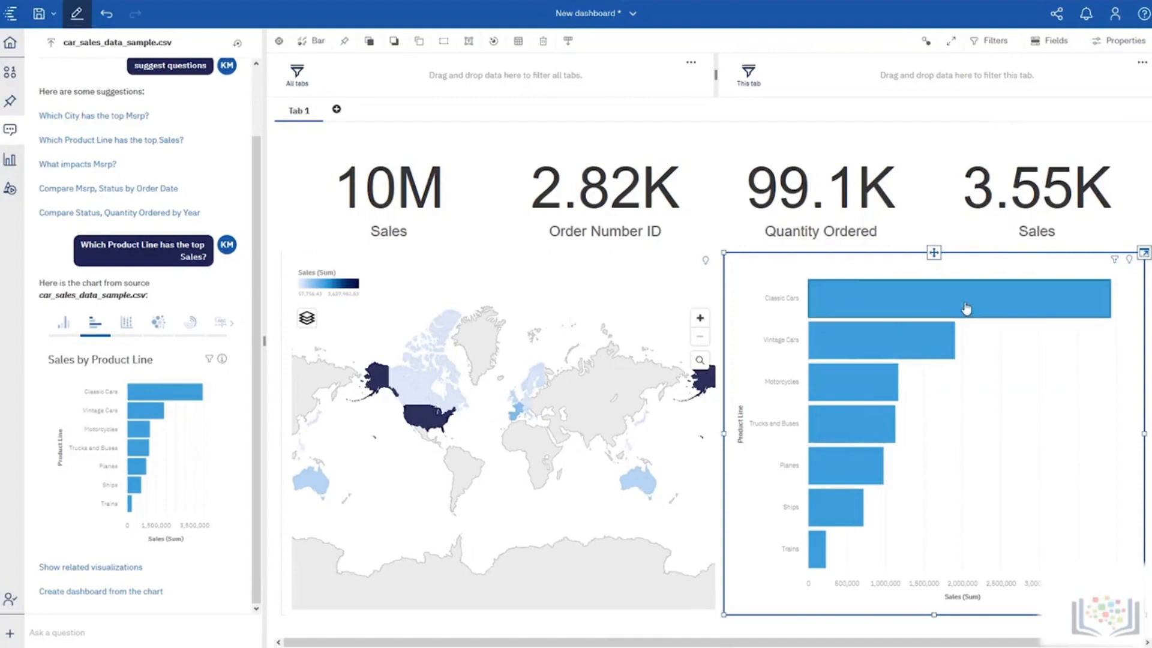
Filter the dashboard by the Classic Cars bar and clear that selection again.
mouse_move(937, 304)
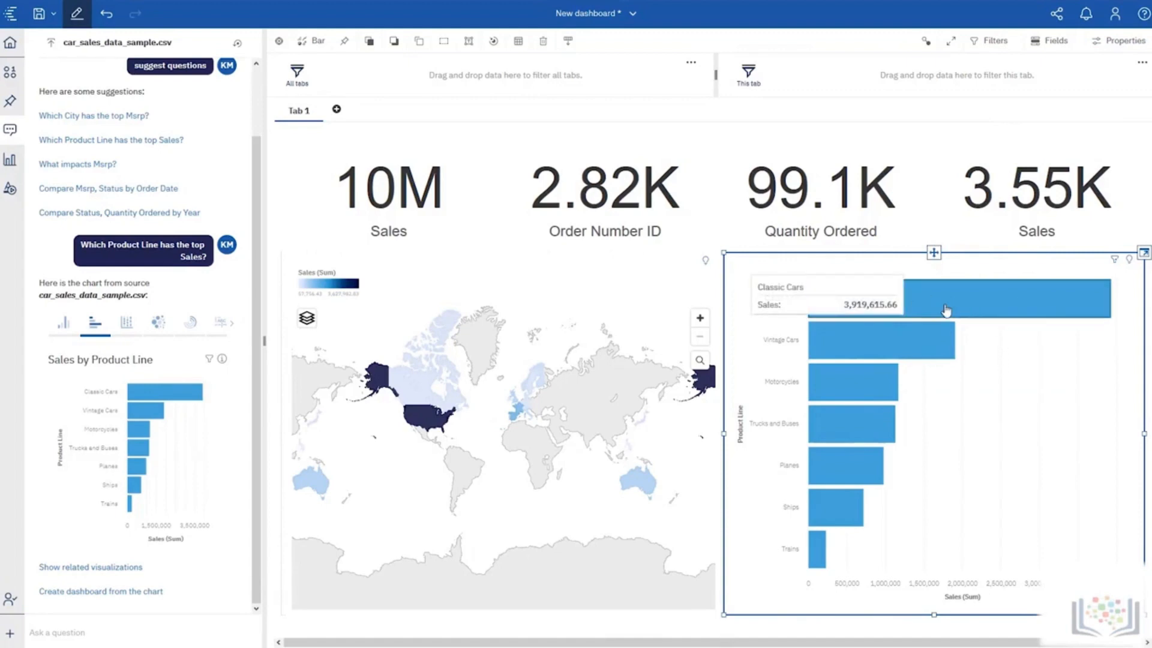
left_click(946, 309)
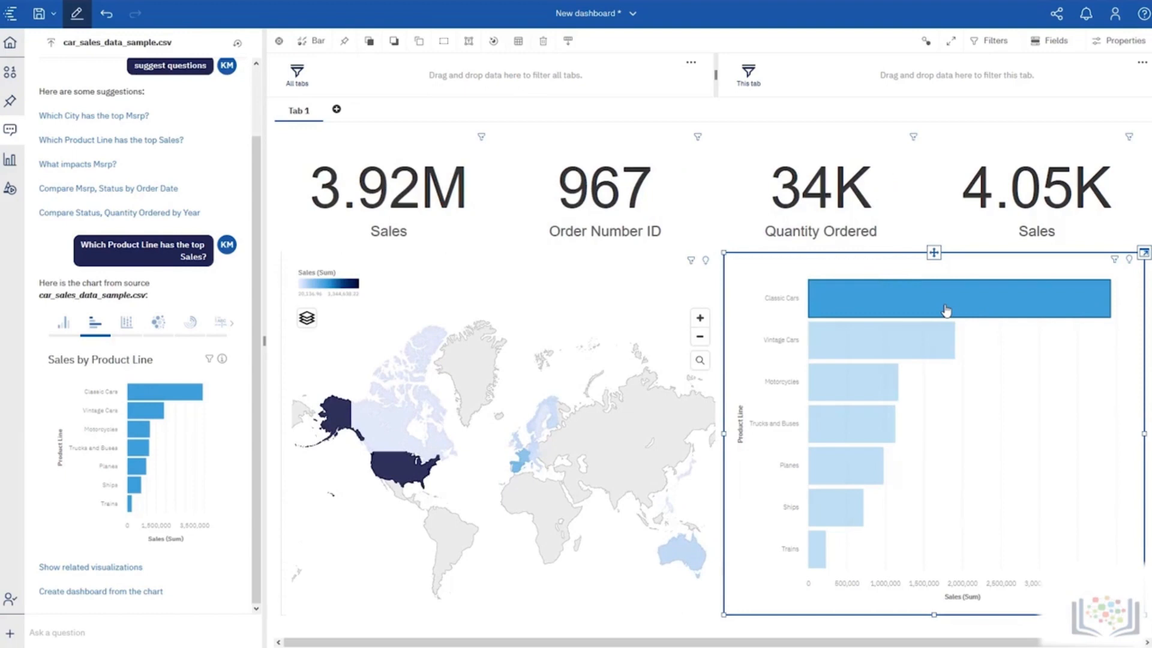
left_click(1020, 343)
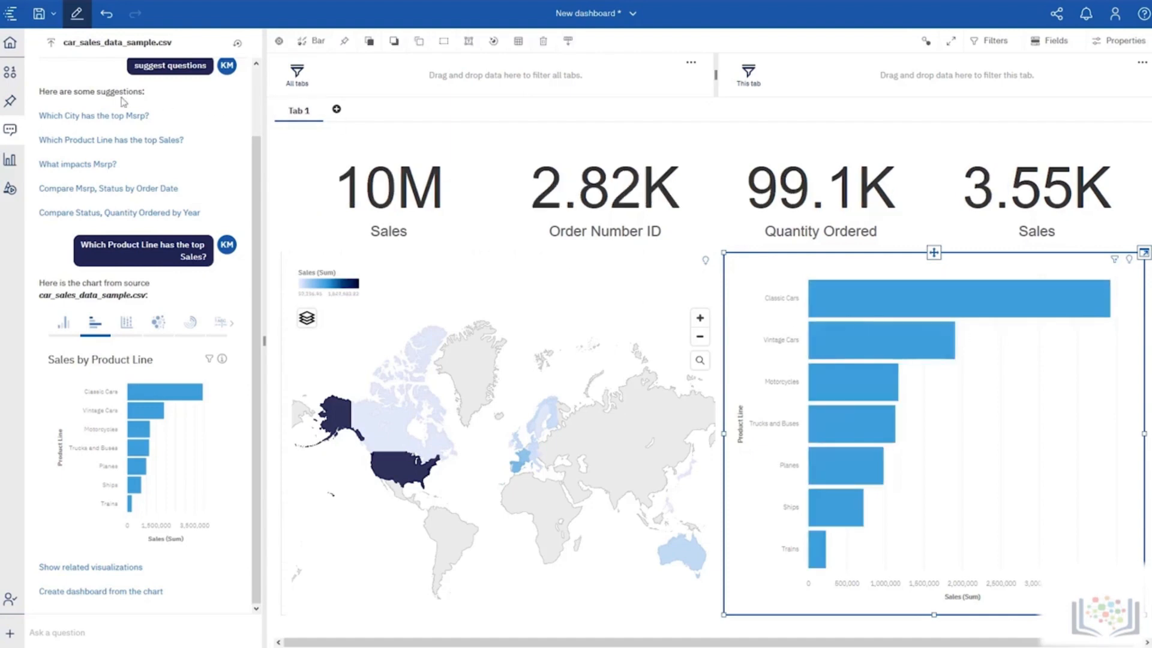
Add Status as a filter for this tab only and restrict it to On Hold.
left_click(6, 82)
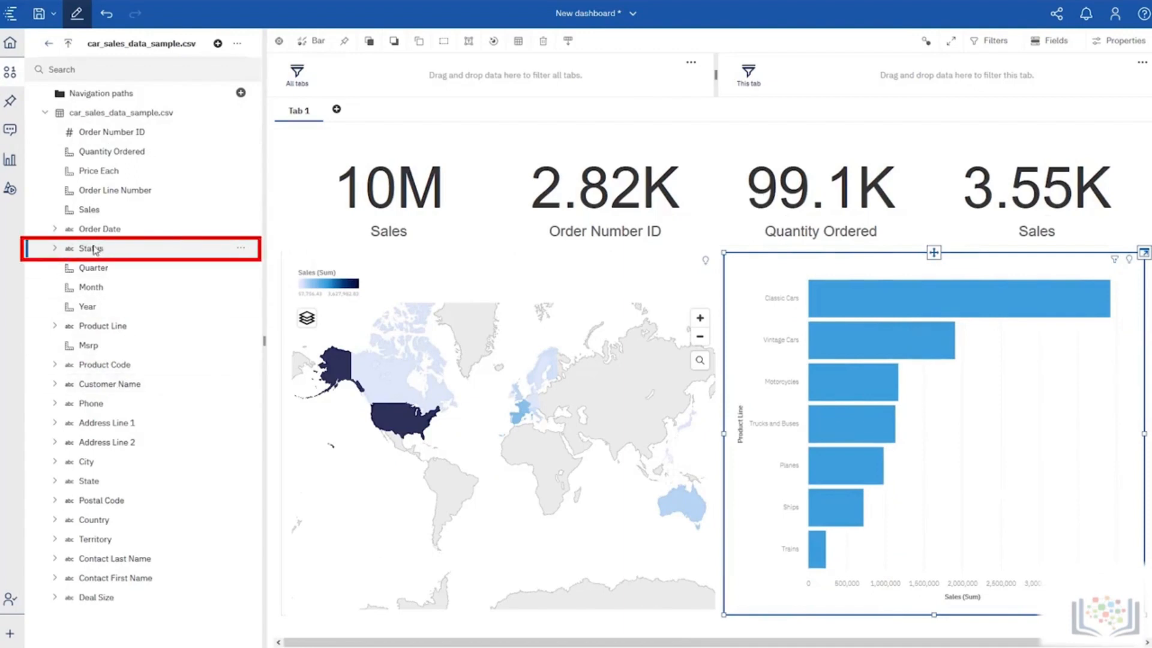
left_click_drag(93, 249, 900, 67)
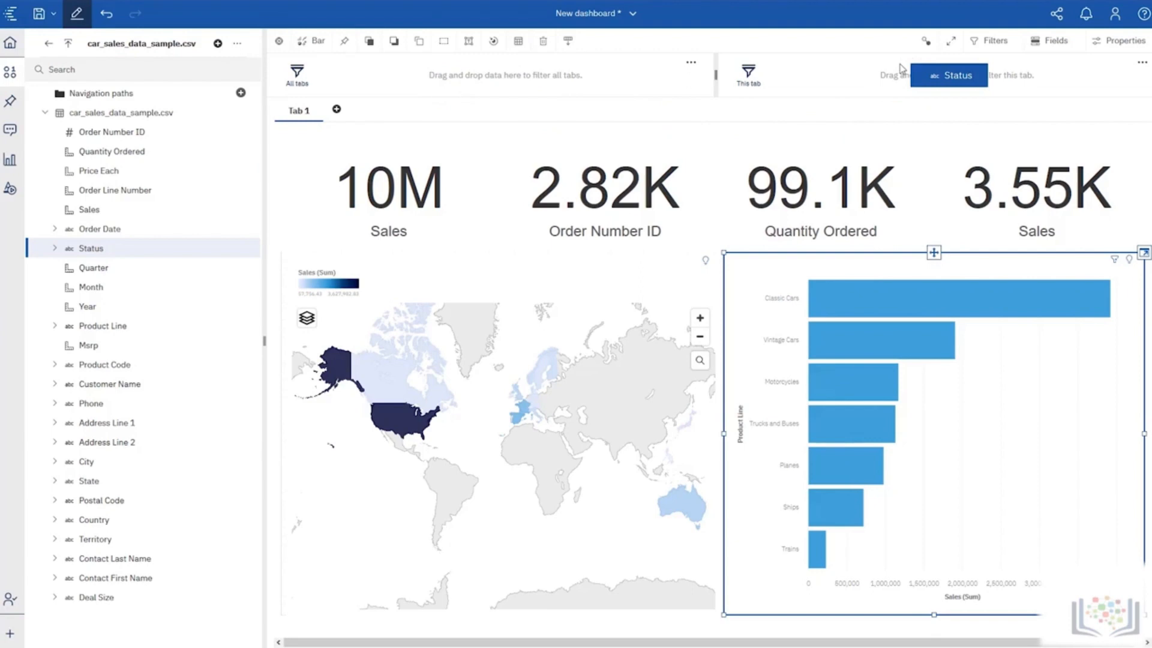
left_click_drag(900, 67, 900, 68)
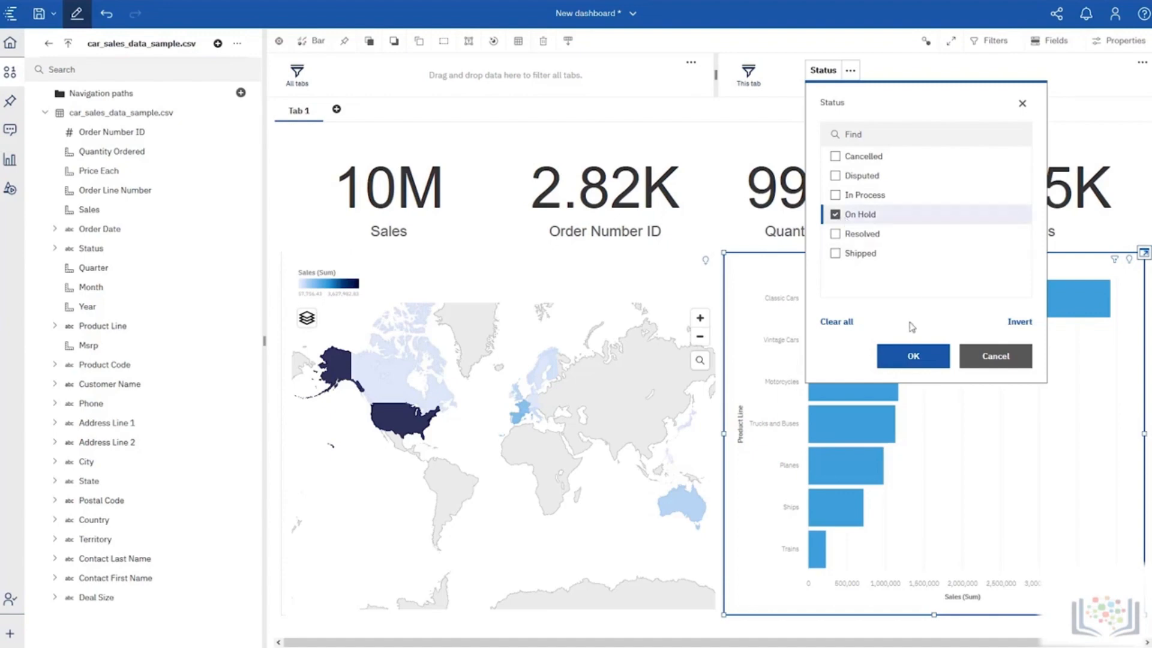
left_click(911, 355)
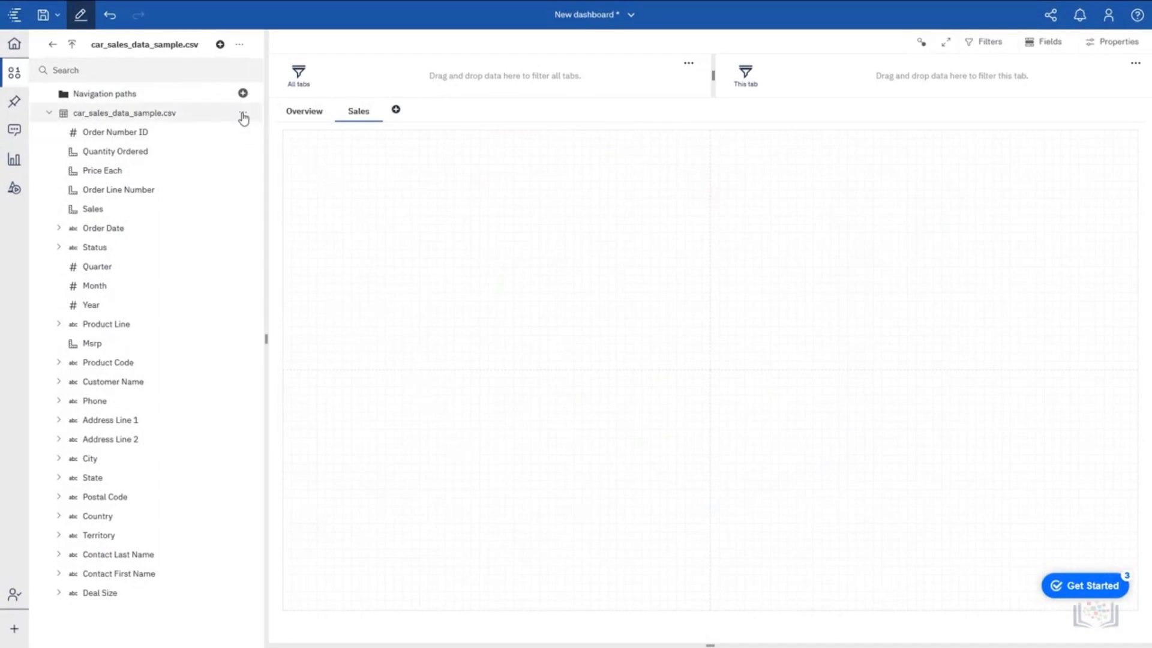
Start a new calculation on car_sales_data_sample.csv and look through the Summaries functions and the data items available for the expression.
left_click(243, 117)
left_click(270, 149)
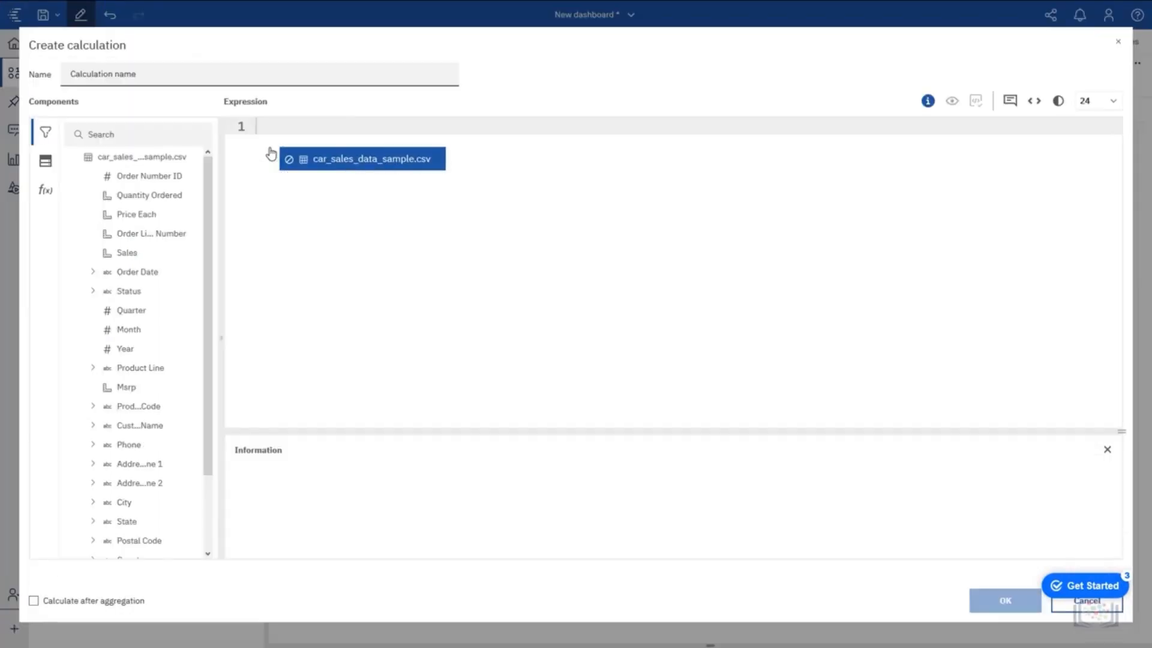
left_click(42, 190)
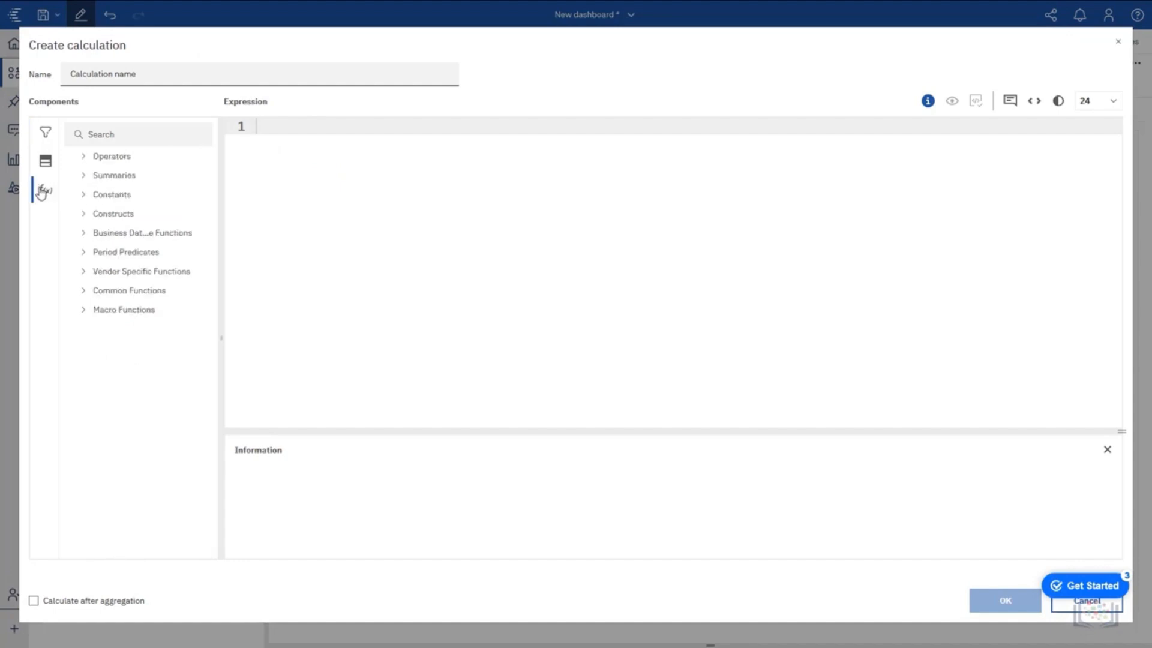
left_click(83, 178)
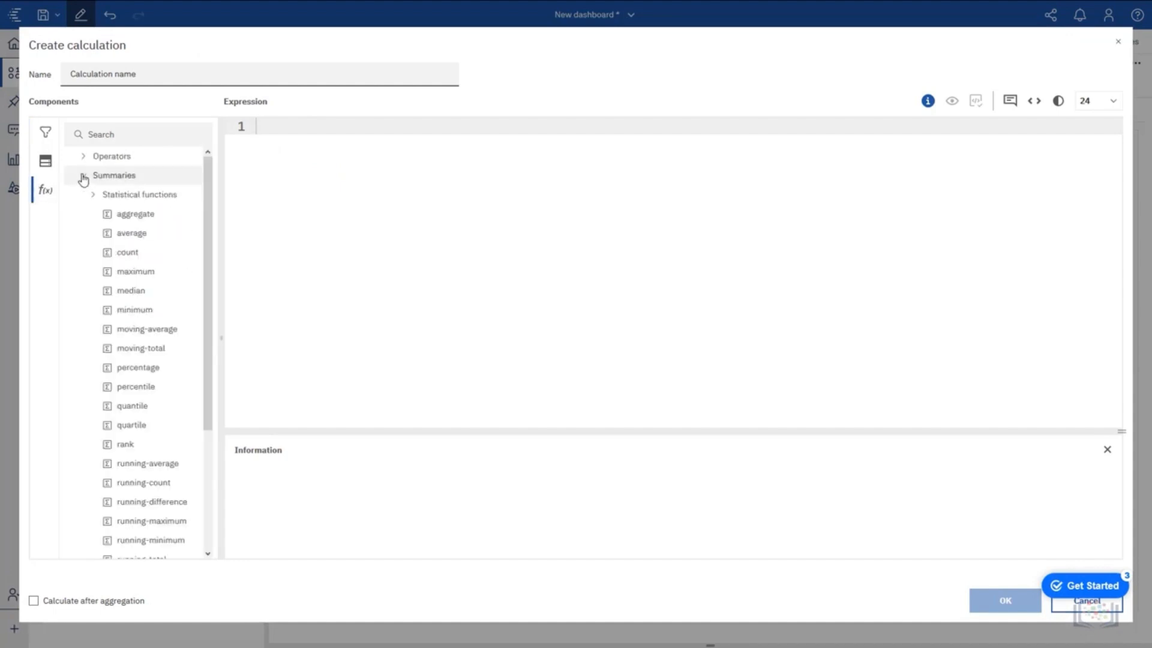
left_click(82, 177)
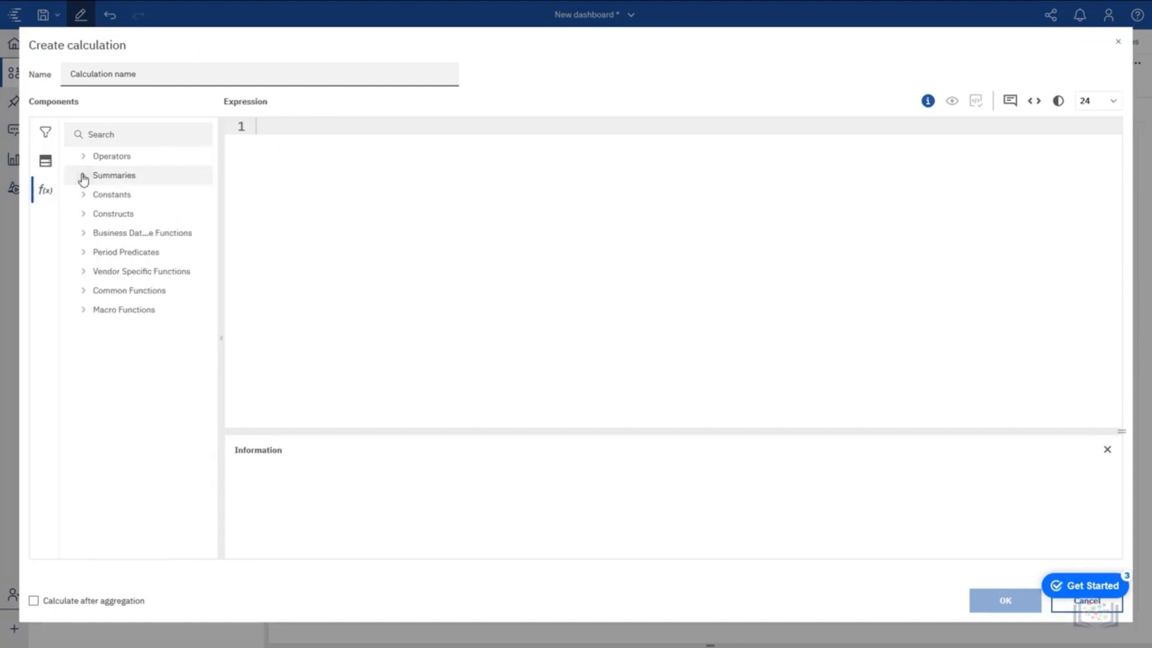
left_click(48, 165)
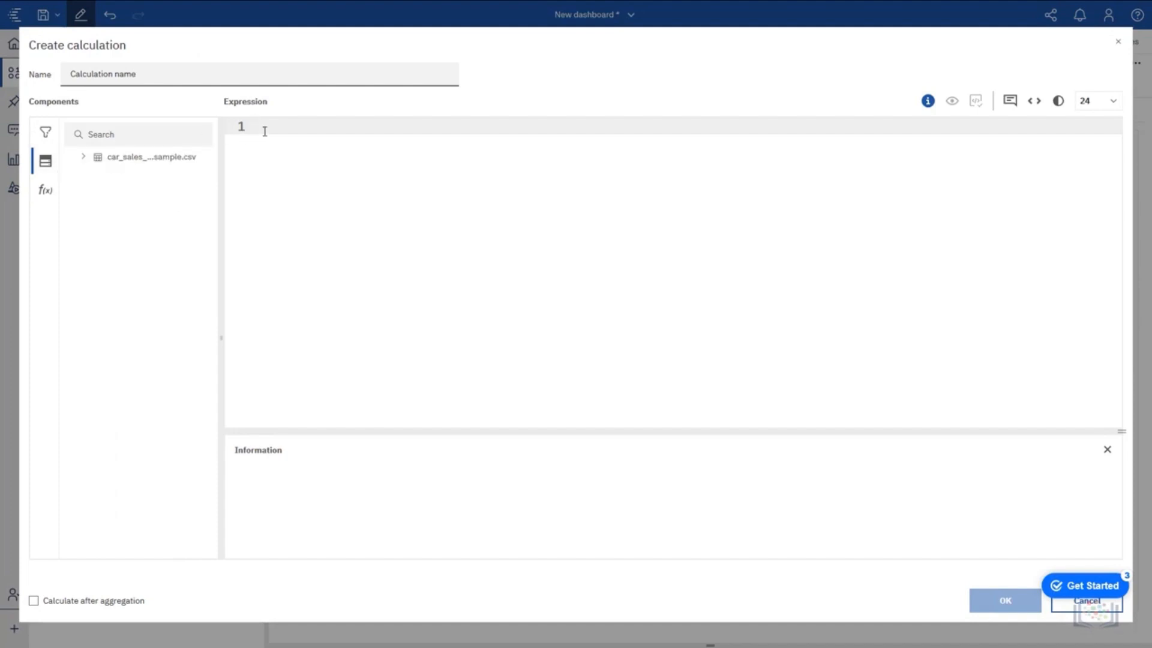
type("av")
key("ctrl+a")
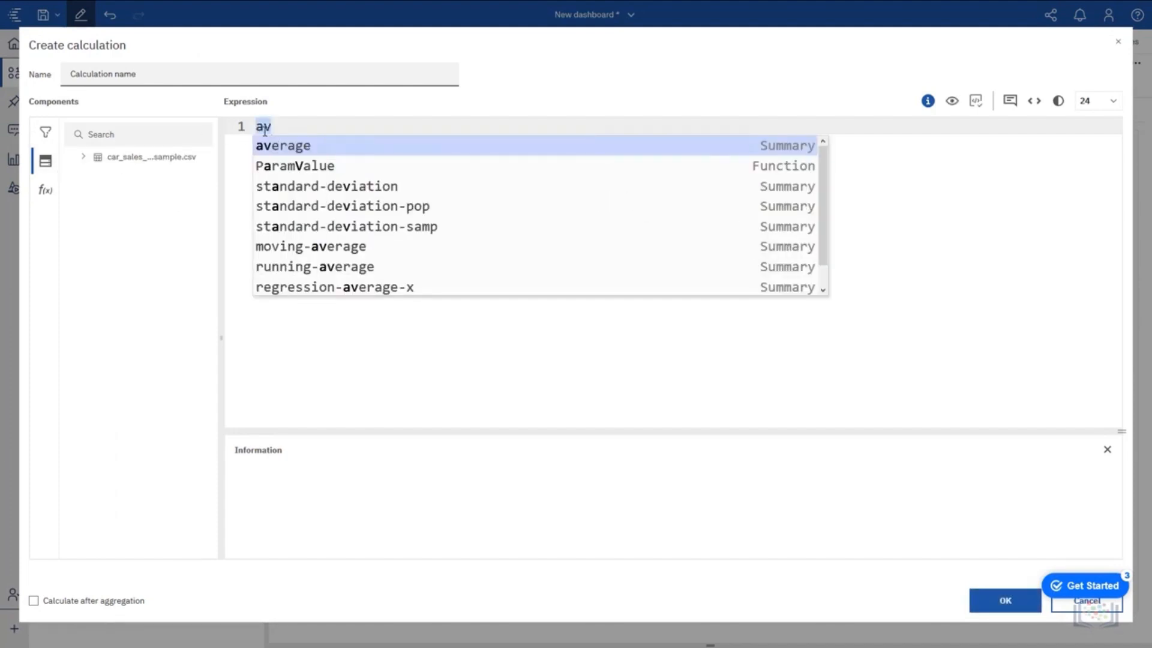
key("BackSpace")
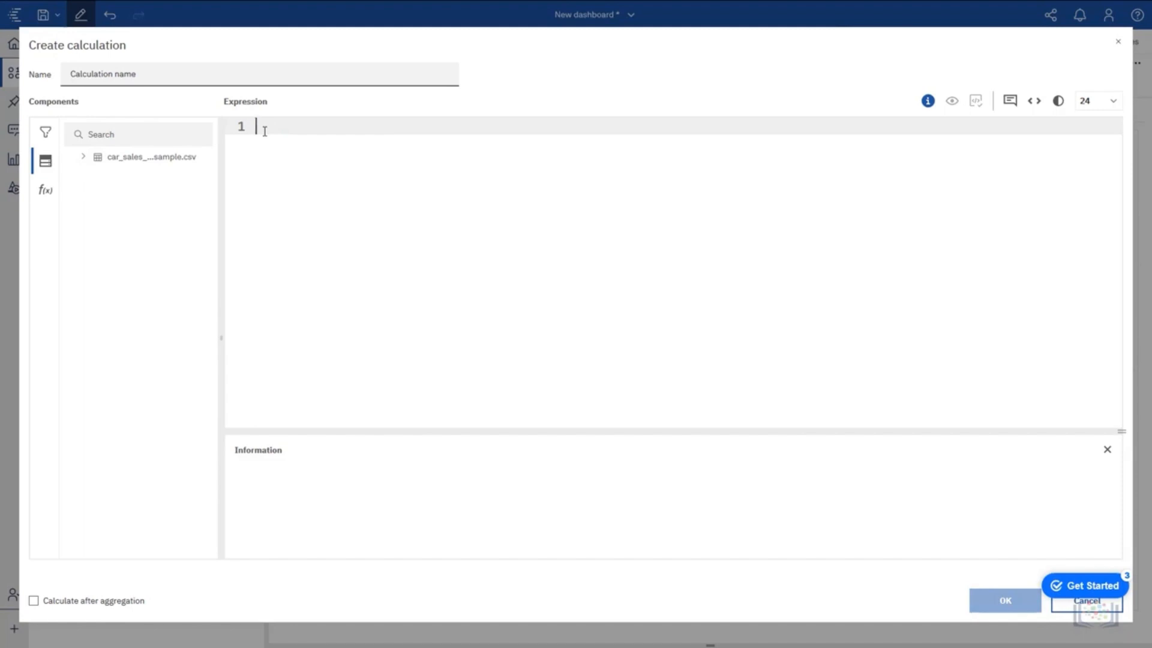
Define the calculation expression as Msrp - Price_Each, name it Margin and save it.
type("MS")
key("Return")
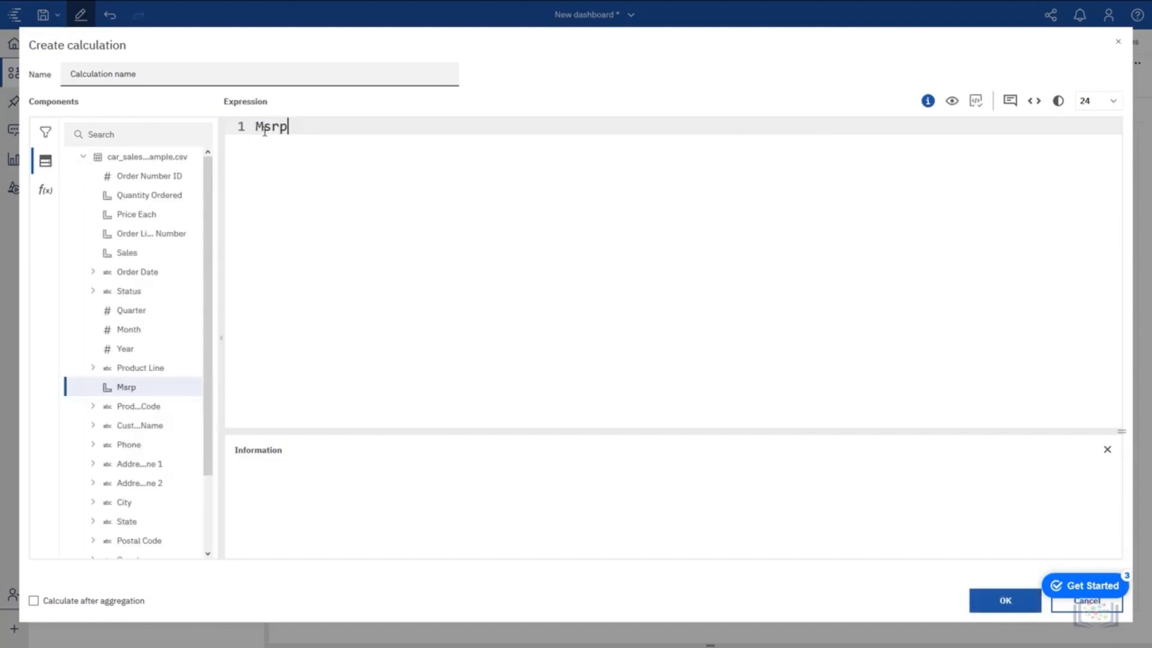
type("- Pri")
key("Return")
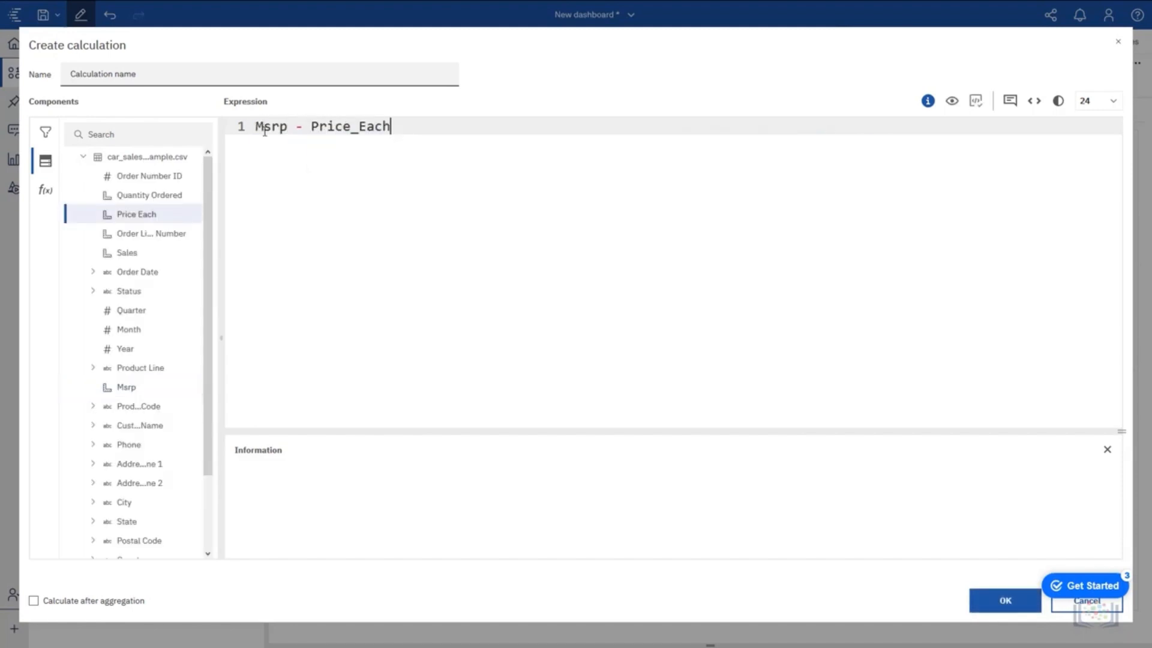
key("ctrl+a")
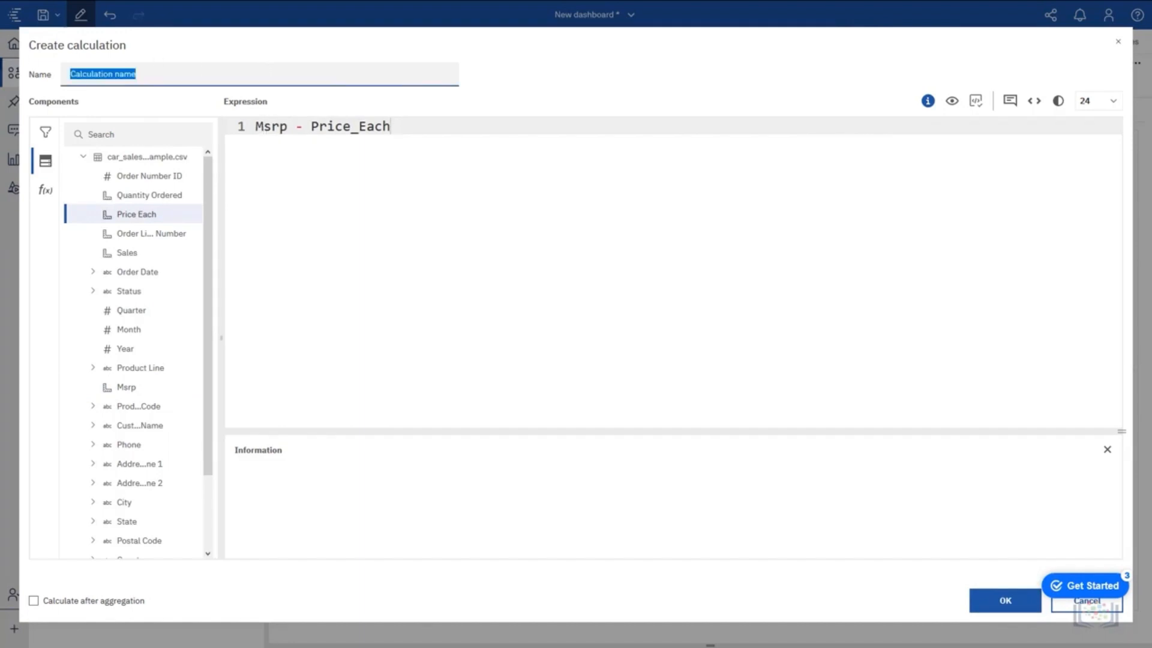
type("Margin")
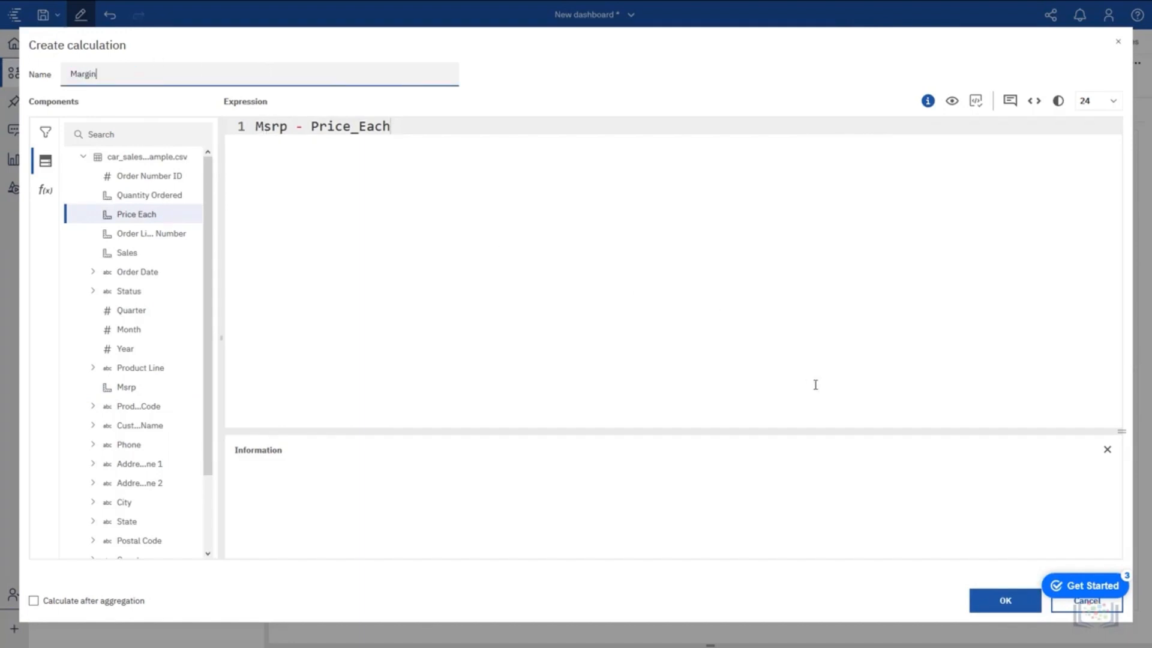
left_click(990, 601)
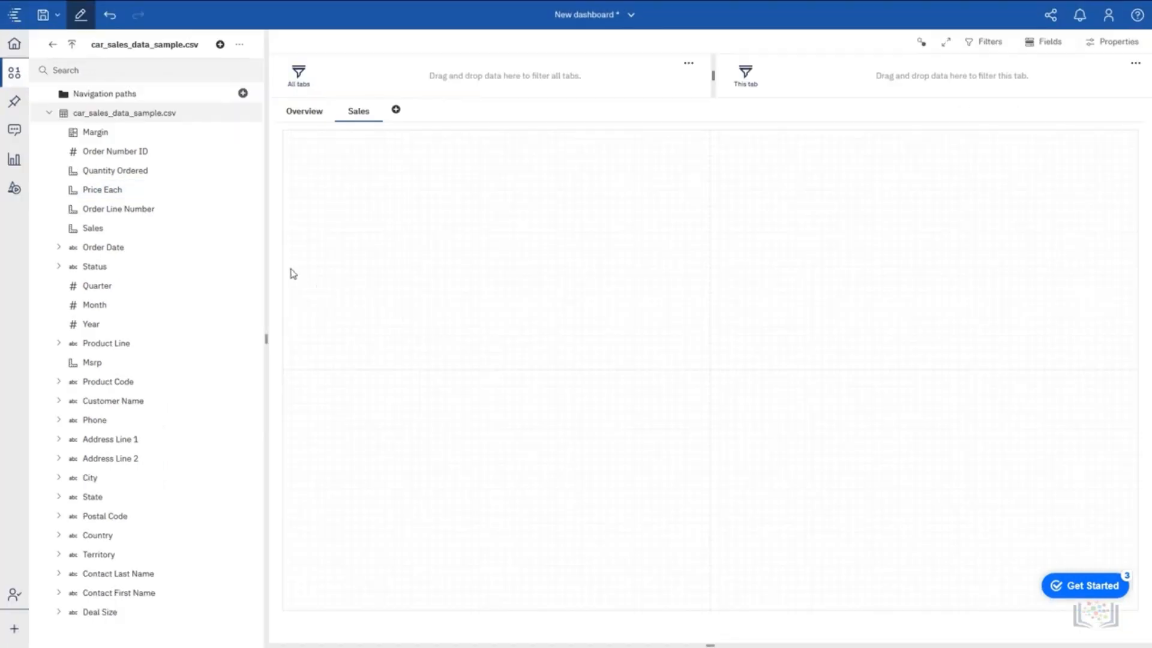
Create a chart of Margin by Product Line in the upper-left cell of the Sales tab.
left_click(100, 132)
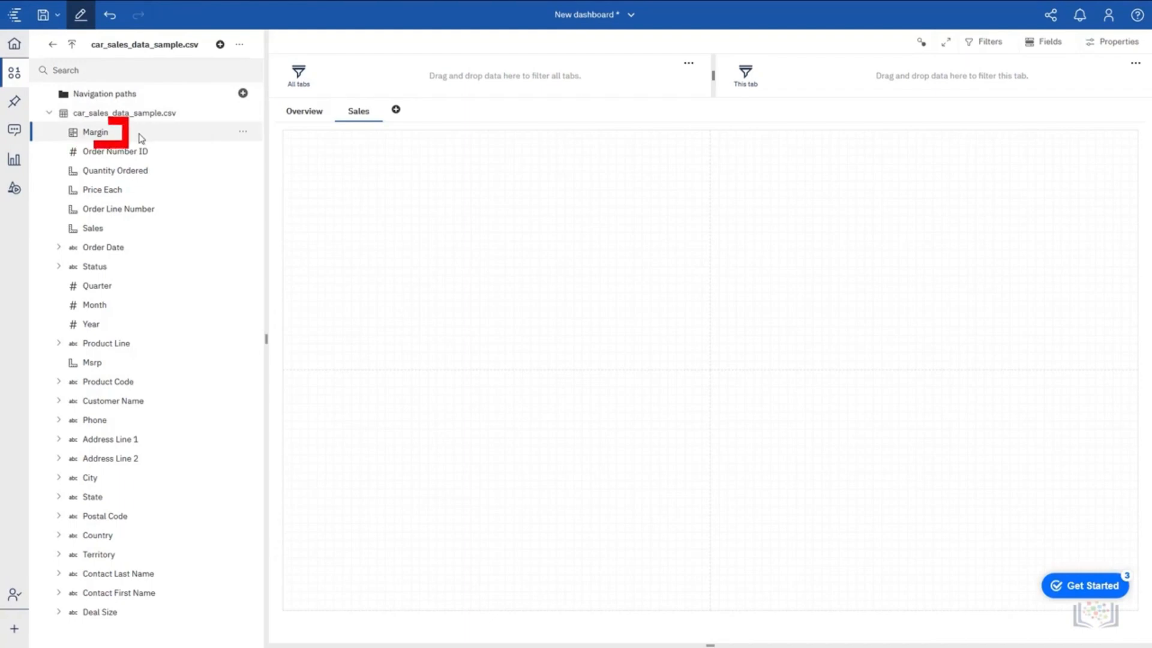
left_click(120, 343, "ctrl")
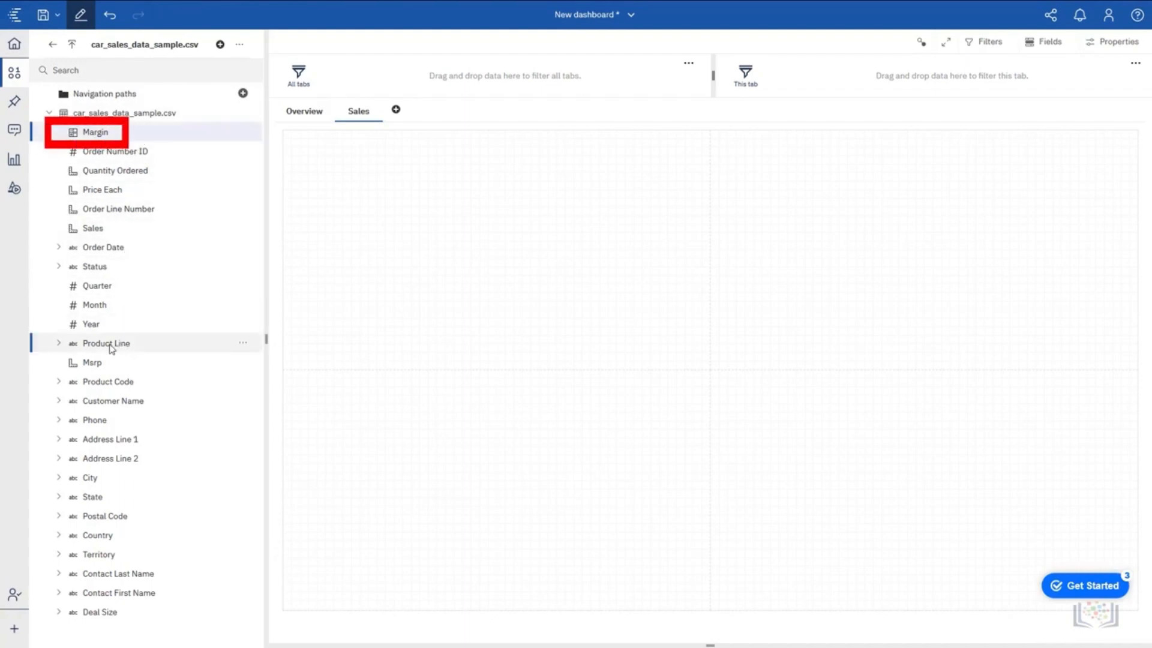
left_click_drag(120, 343, 502, 263)
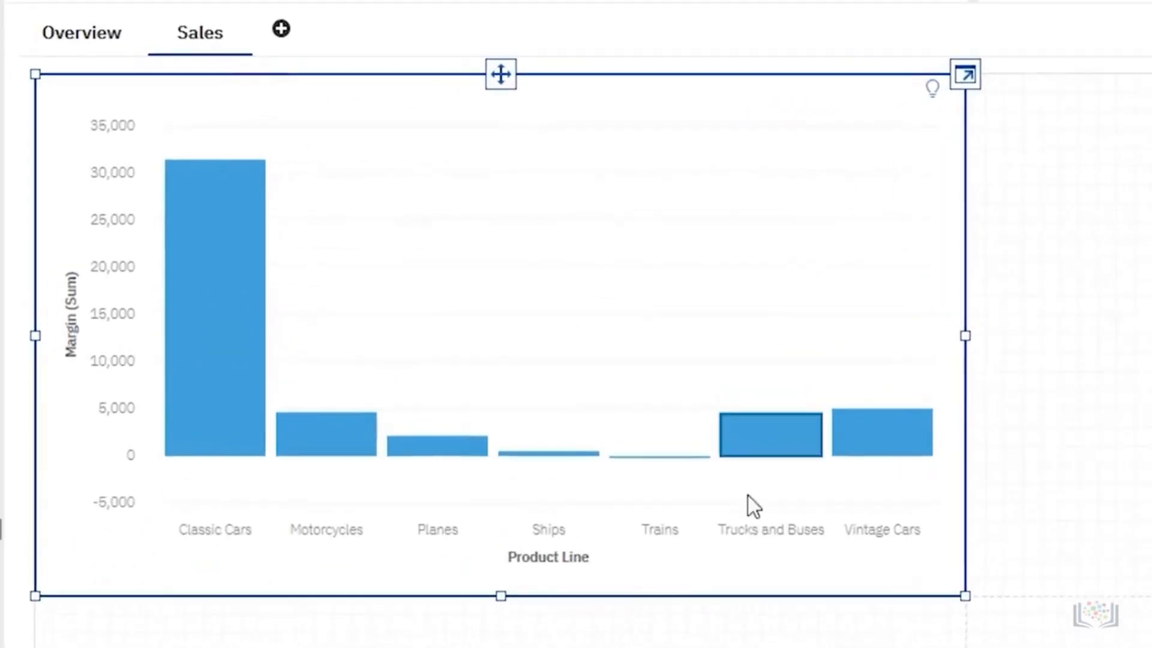
mouse_move(677, 541)
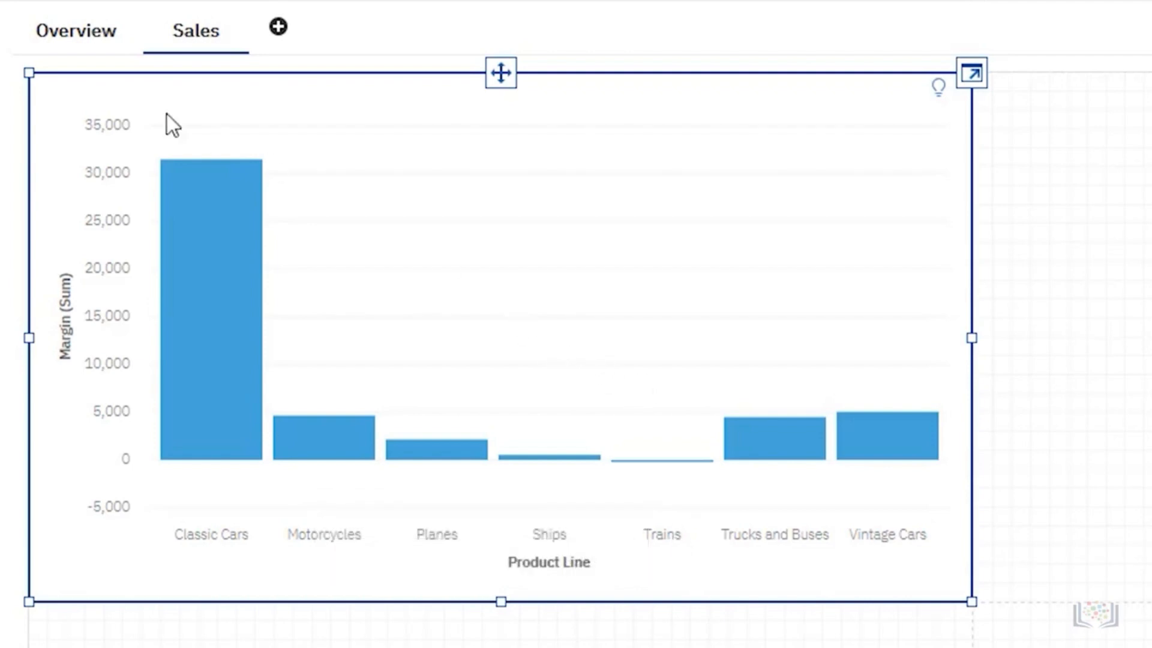
Create a navigation path from Product Line to Customer Name to Order Number ID using the car_sales_data_sample.csv columns.
left_click(462, 84)
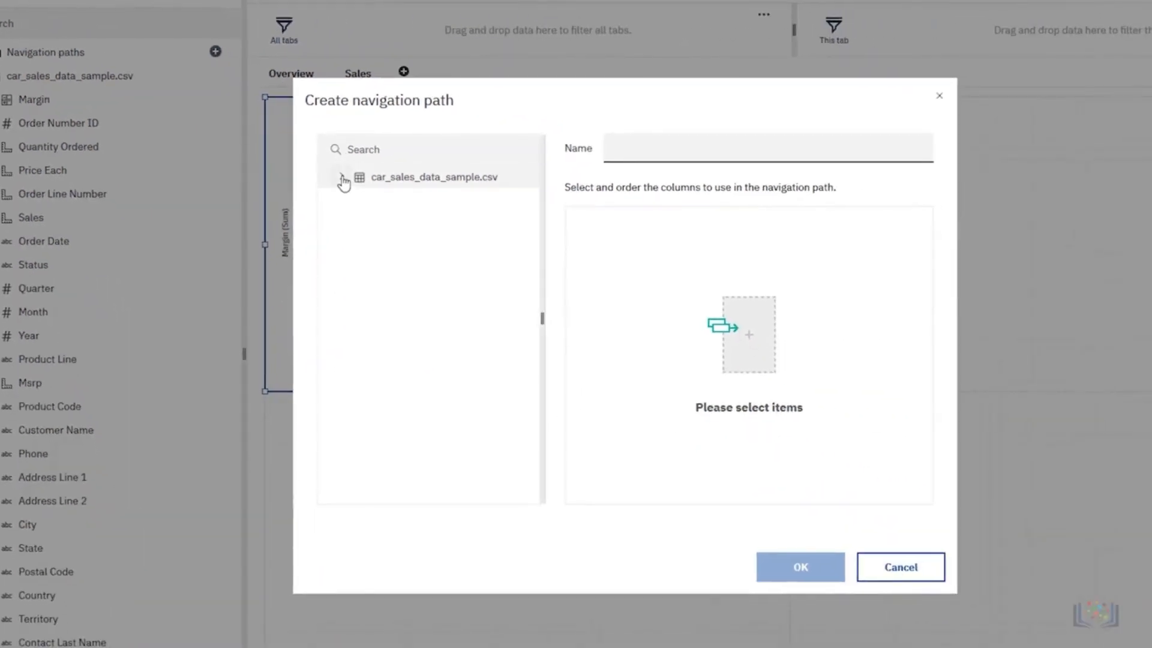
left_click(667, 298)
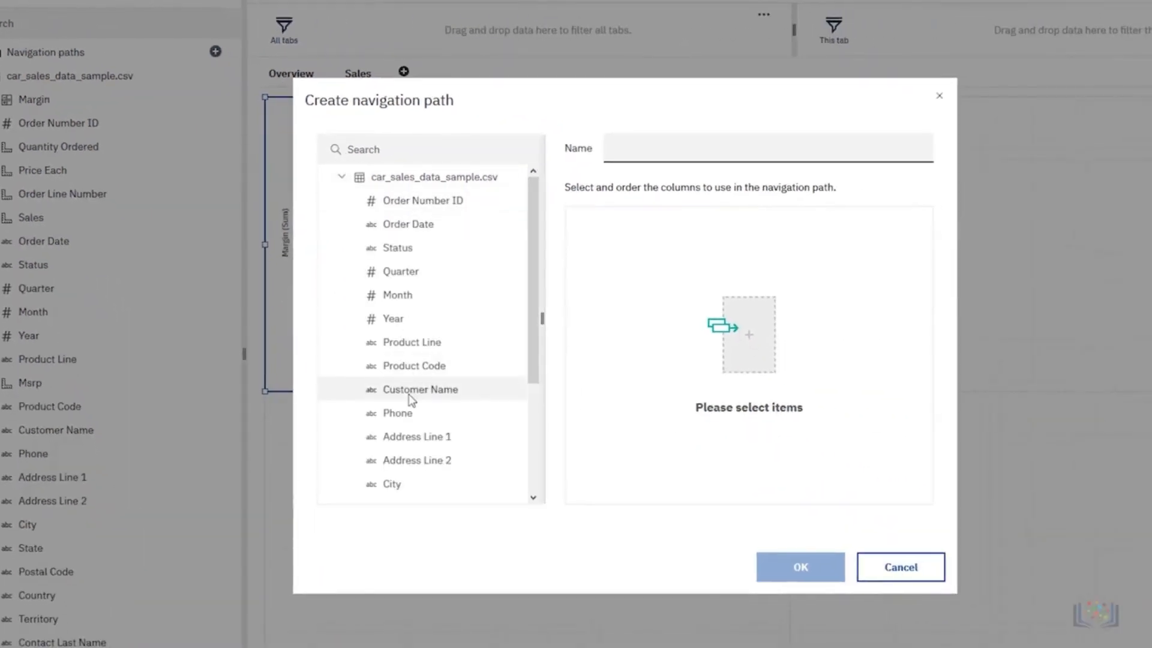
left_click_drag(416, 345, 617, 290)
left_click_drag(437, 391, 663, 309)
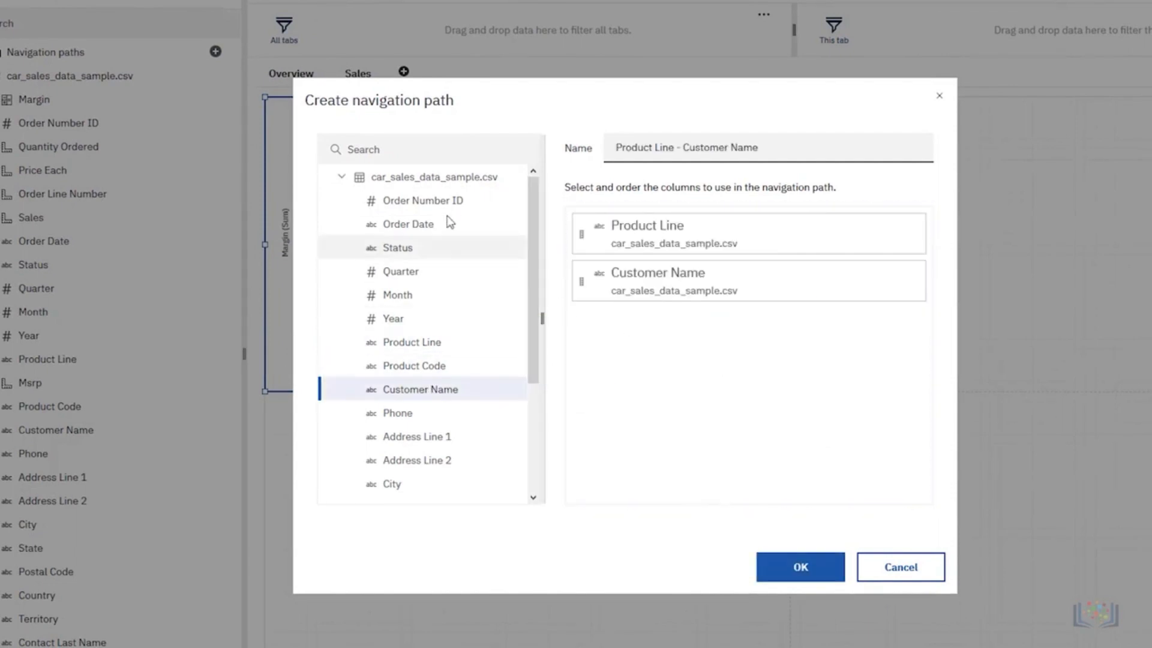
left_click_drag(432, 205, 663, 337)
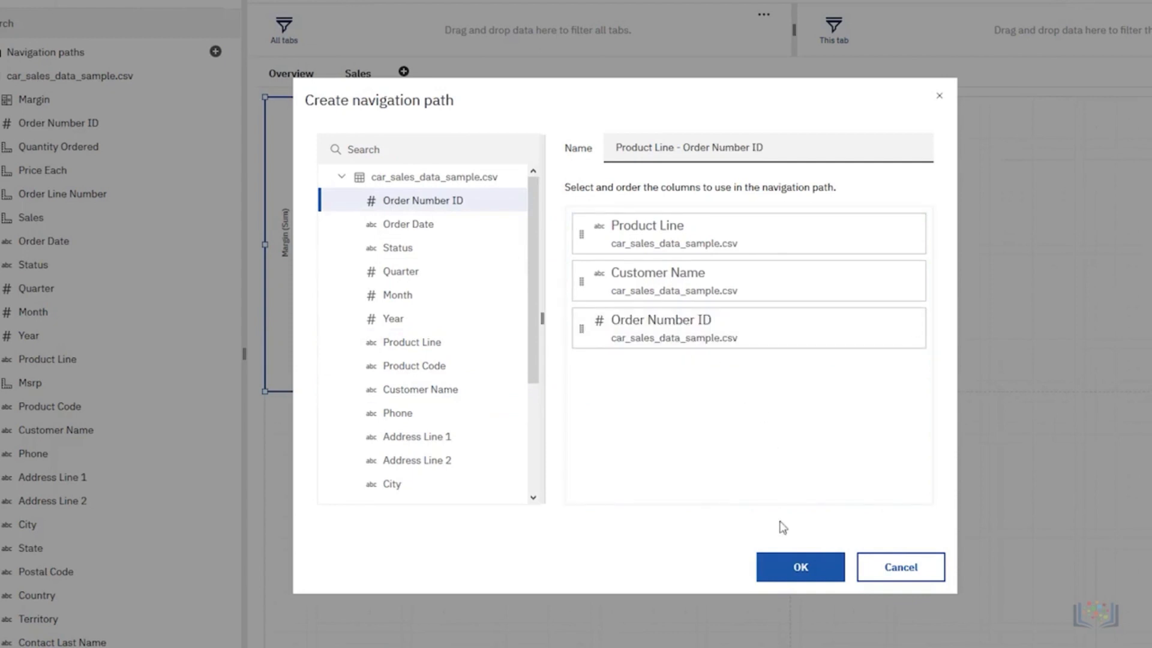
left_click(802, 577)
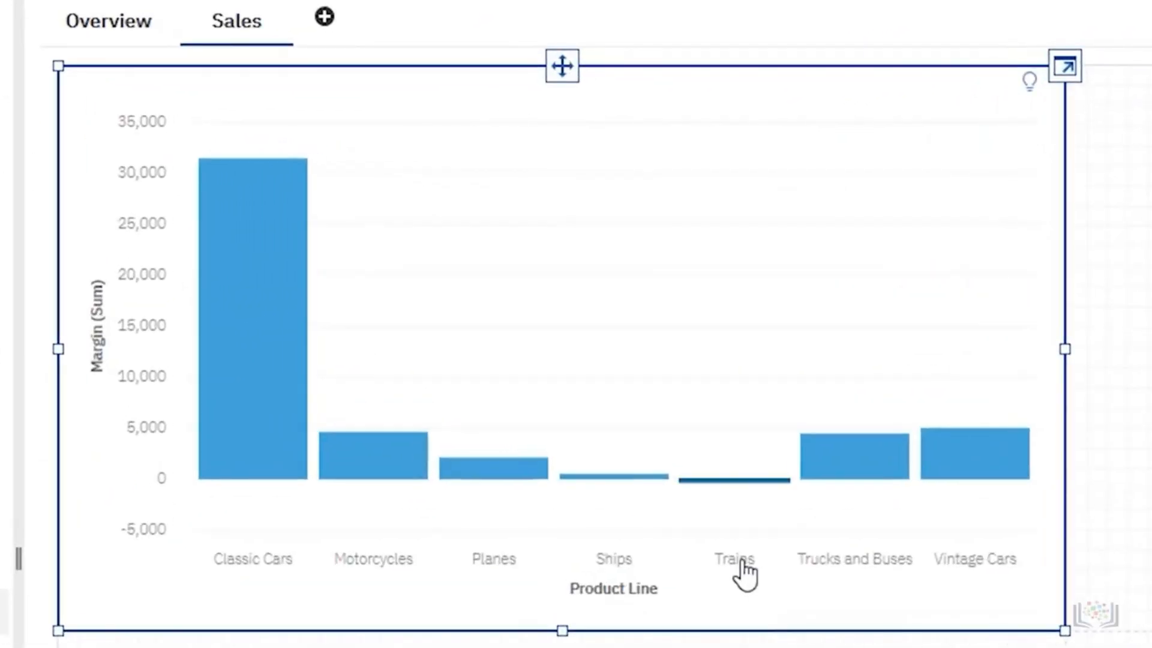
Drill down in the Margin chart from Trains to its customers, and from Mini Gifts Distributors Ltd. to its order numbers.
left_click(745, 571)
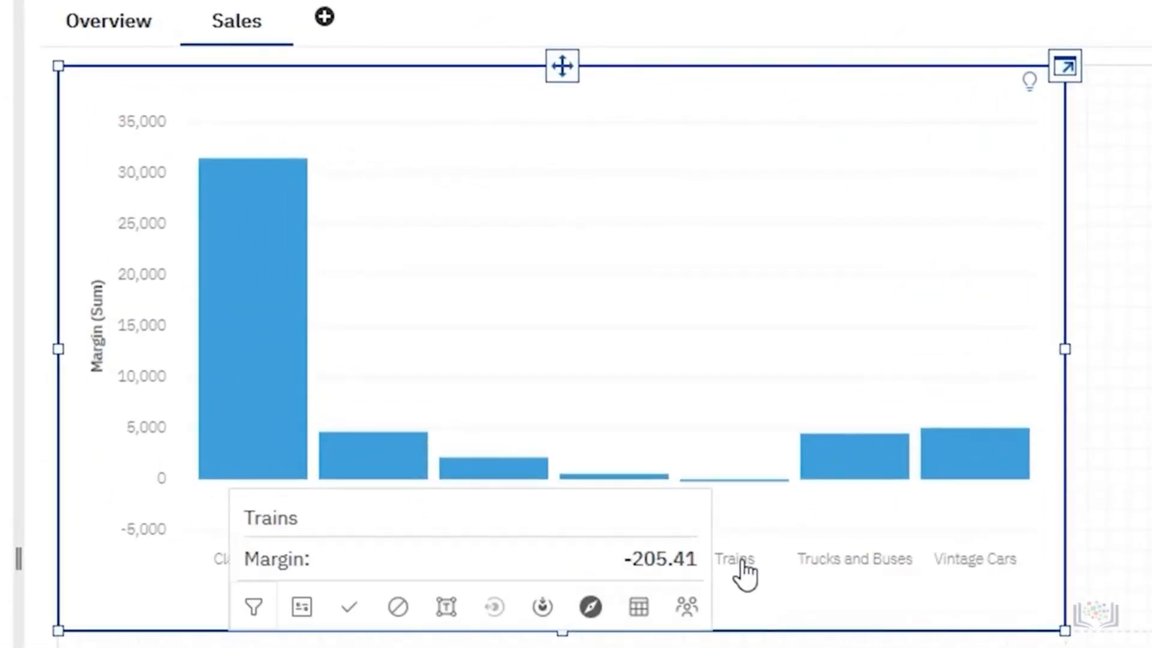
left_click(542, 609)
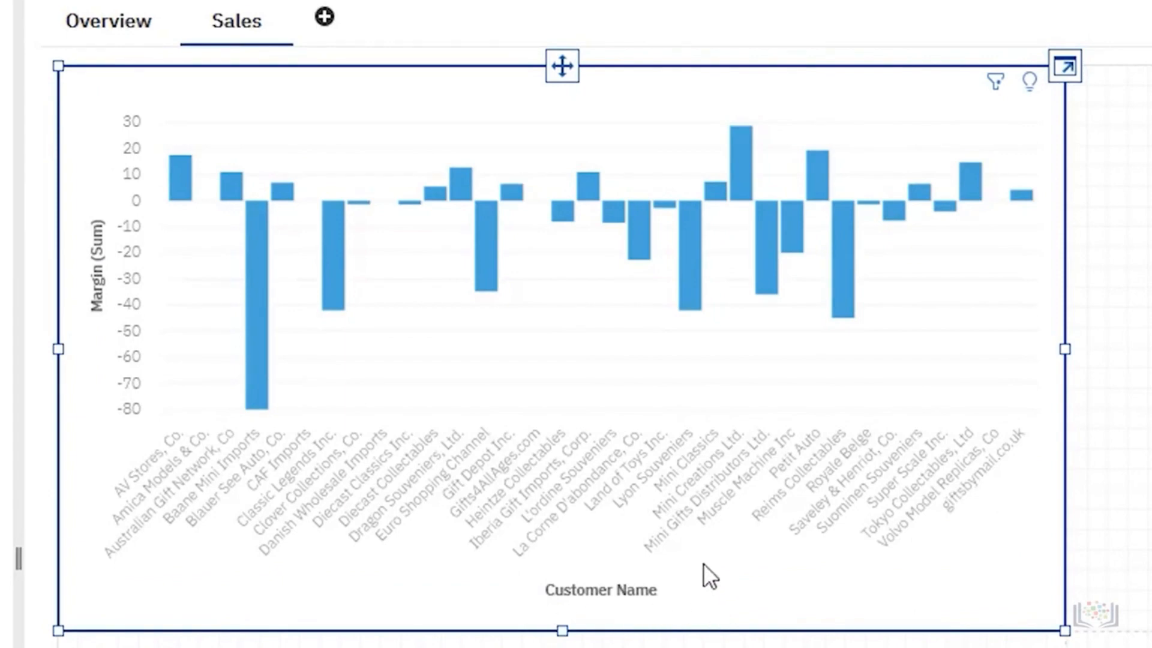
left_click(686, 515)
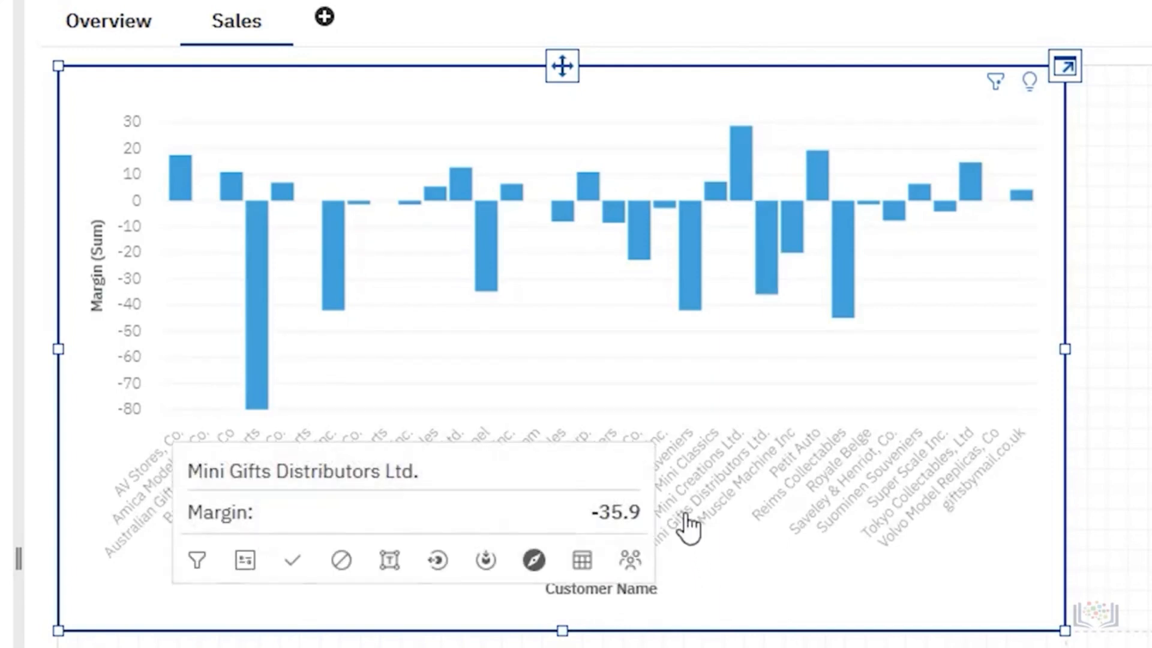
left_click(486, 555)
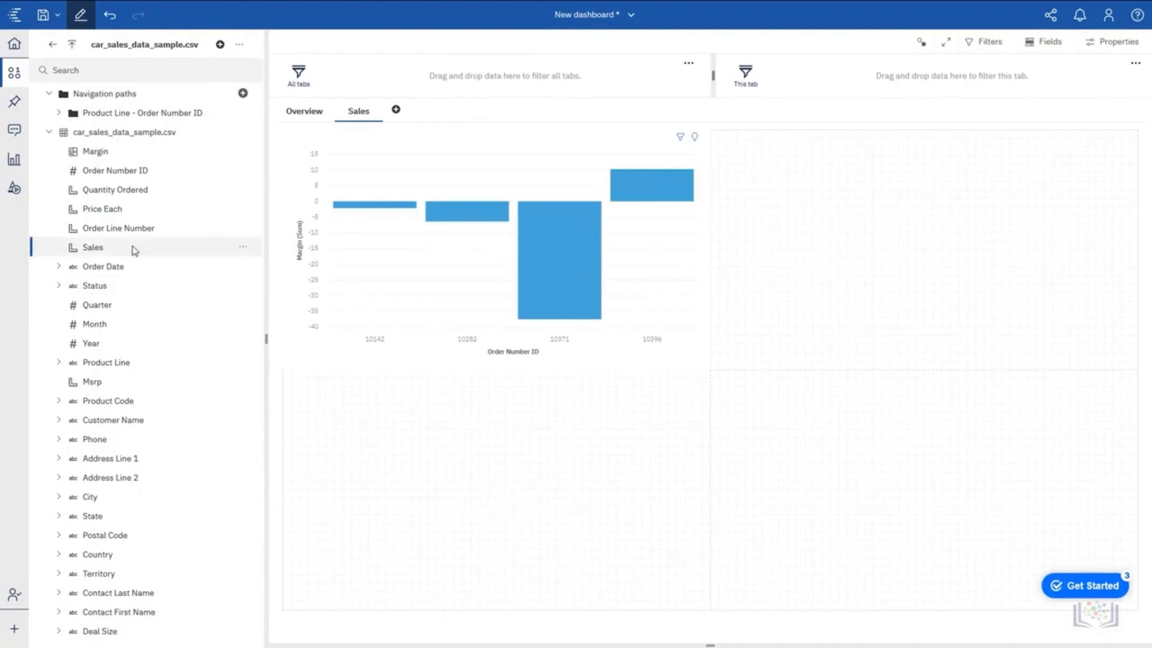
Create a chart from Sales, Status and Product Line in the upper-right cell of the Sales tab.
left_click_drag(132, 248, 123, 281)
left_click(129, 251)
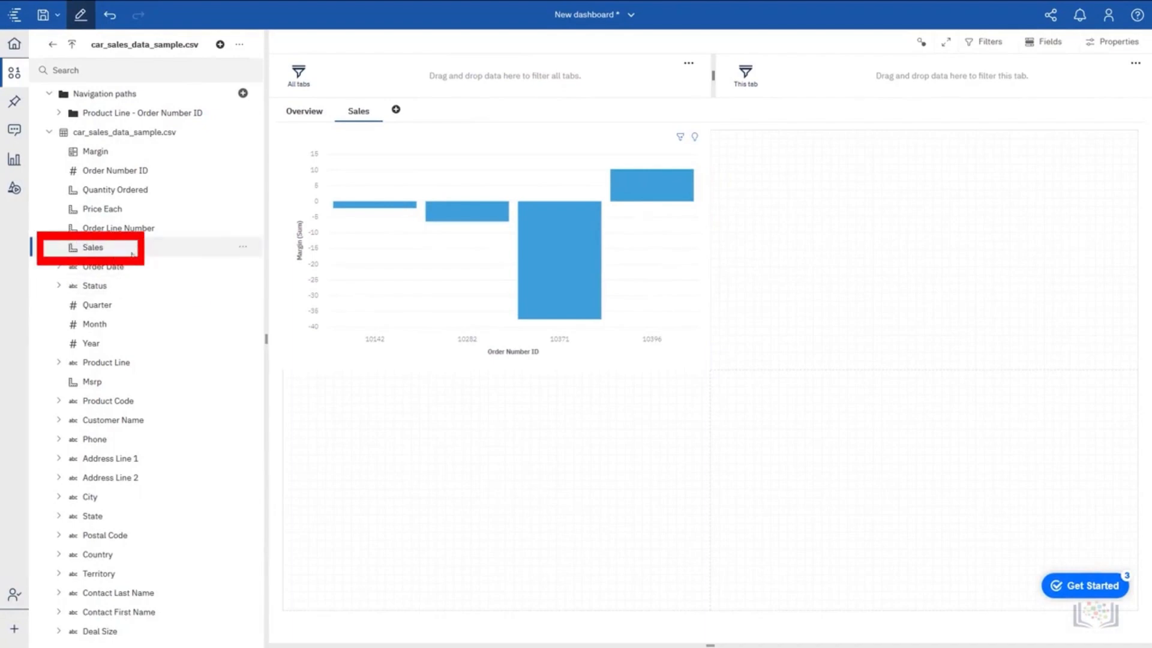
left_click(129, 363, "ctrl")
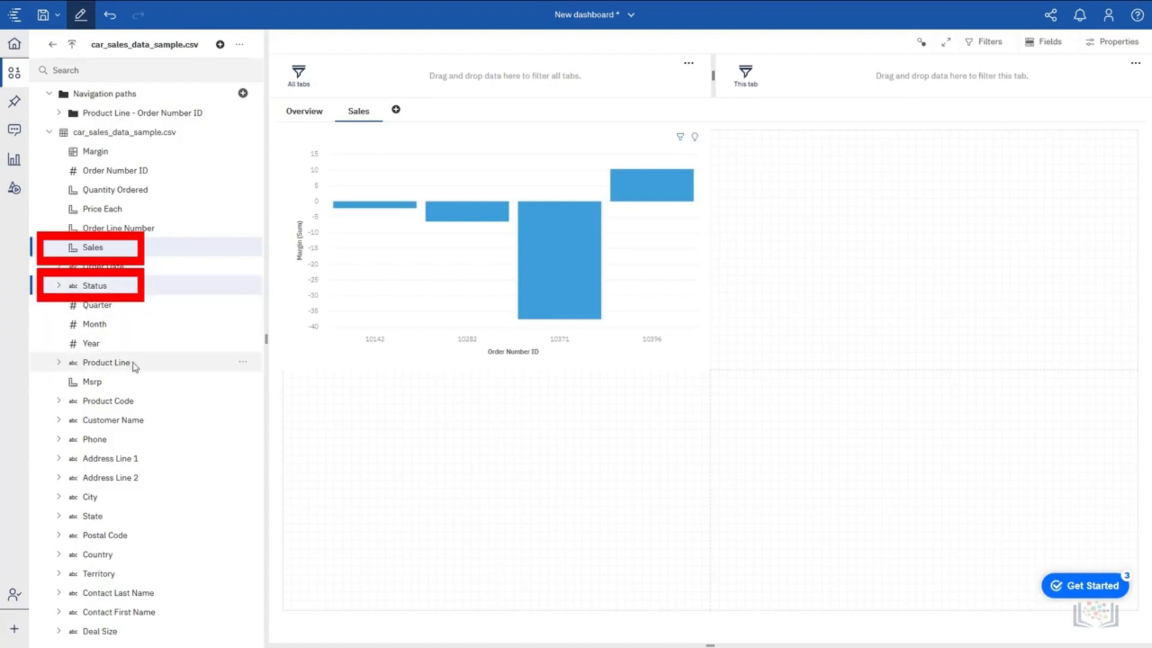
left_click_drag(121, 366, 924, 255)
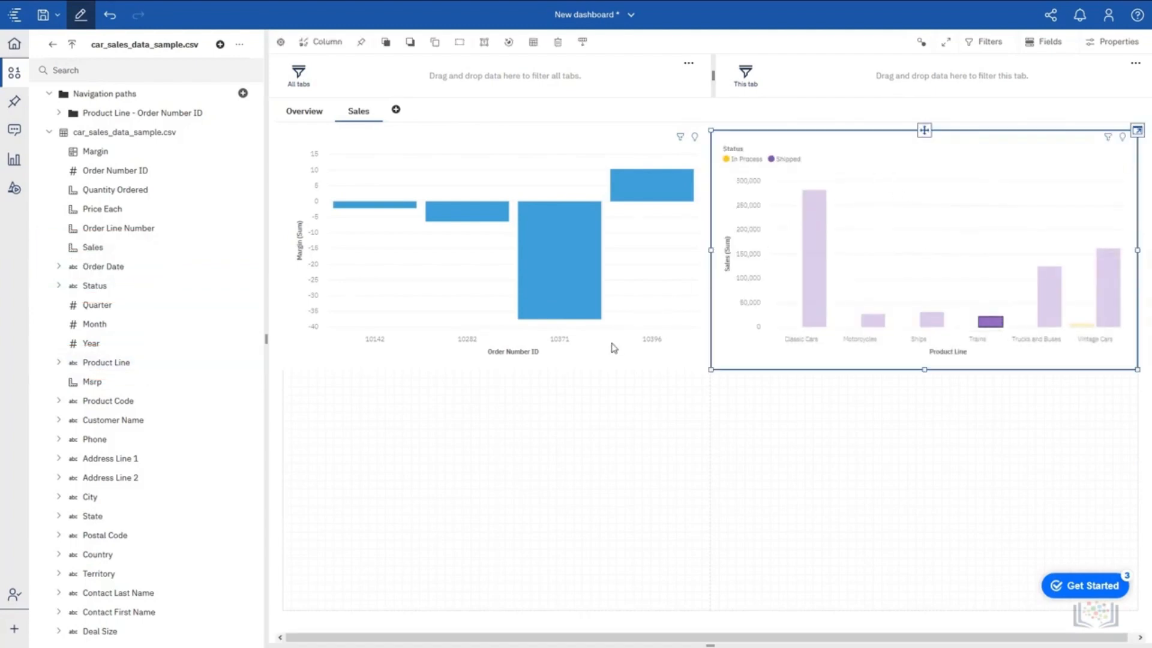
Drill the Margin chart back up from Order Number ID to Customer Name and clear the Trains selection.
left_click(621, 358)
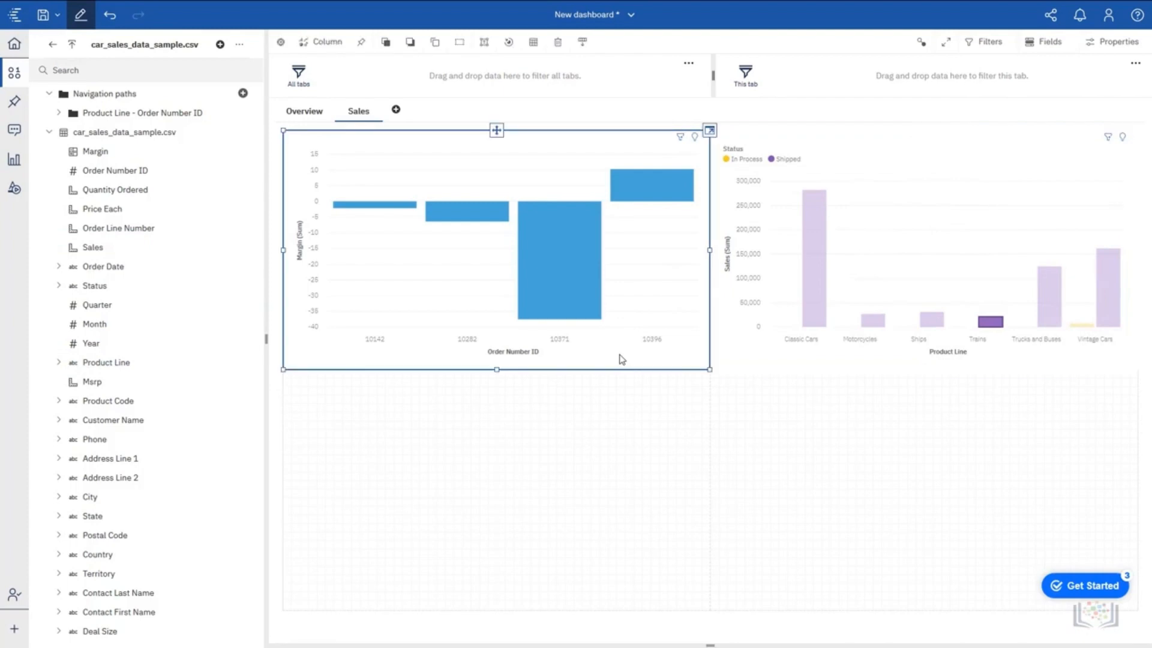
left_click(519, 354)
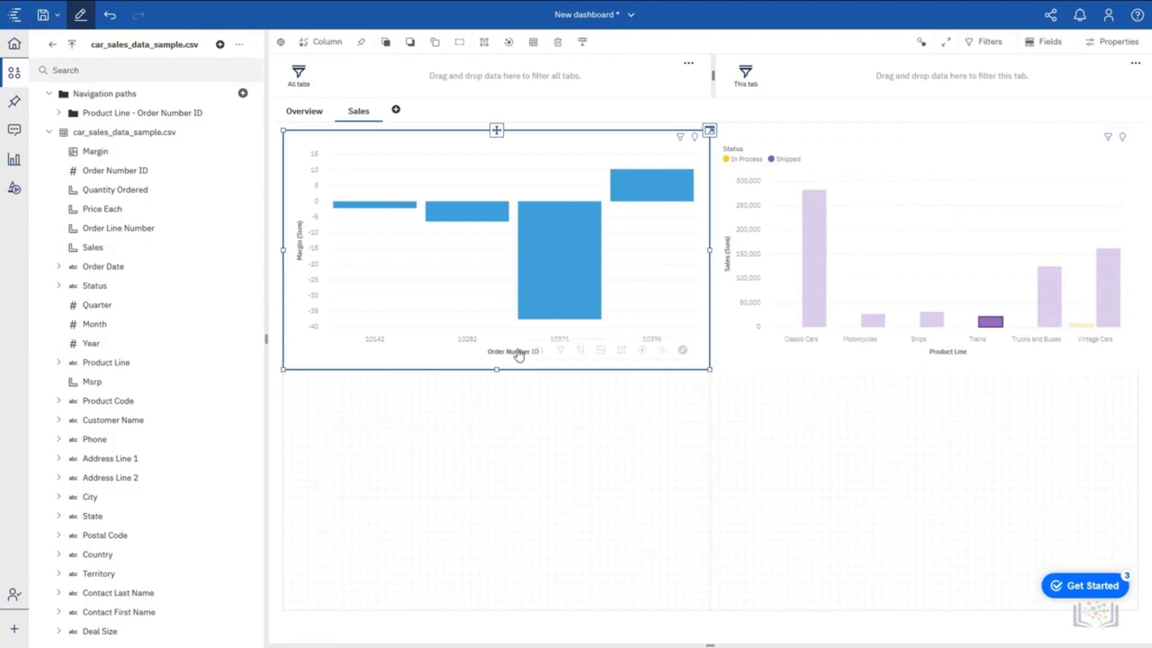
left_click(640, 351)
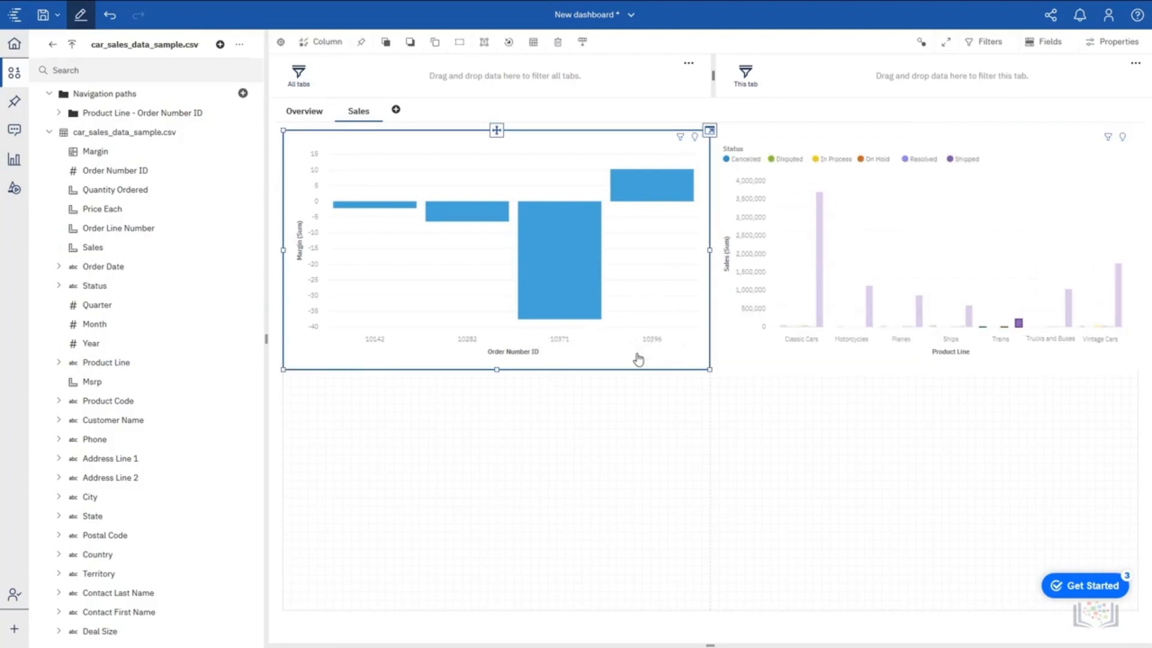
left_click(1013, 357)
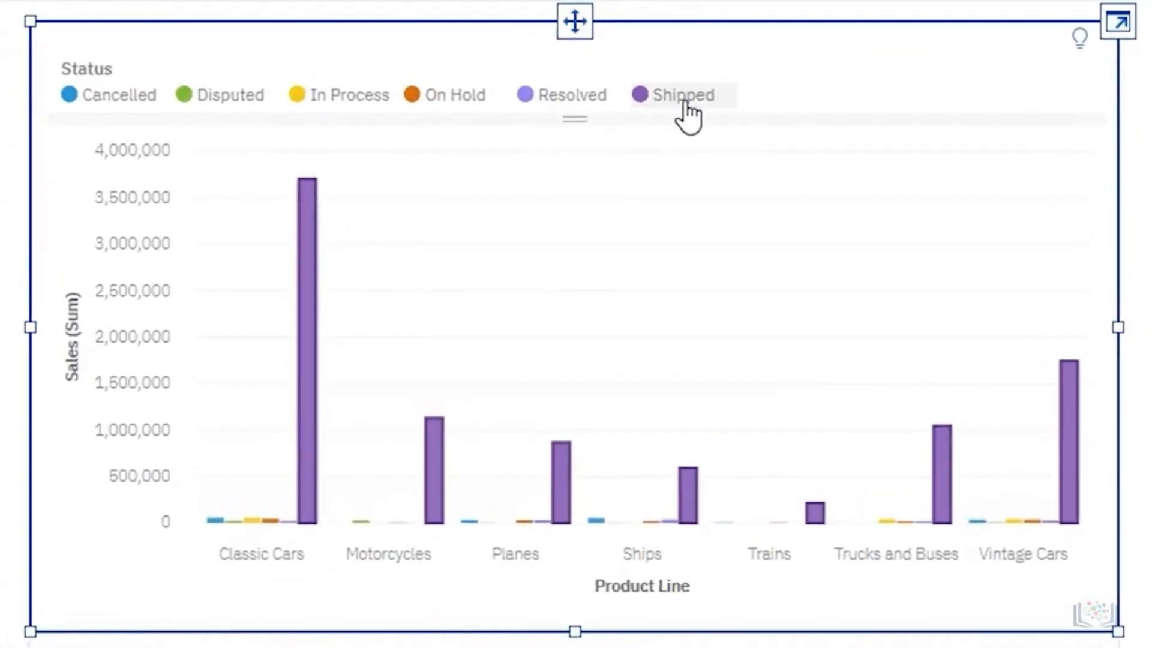
Exclude the Shipped status from the chart of Sales by Product Line.
mouse_move(687, 105)
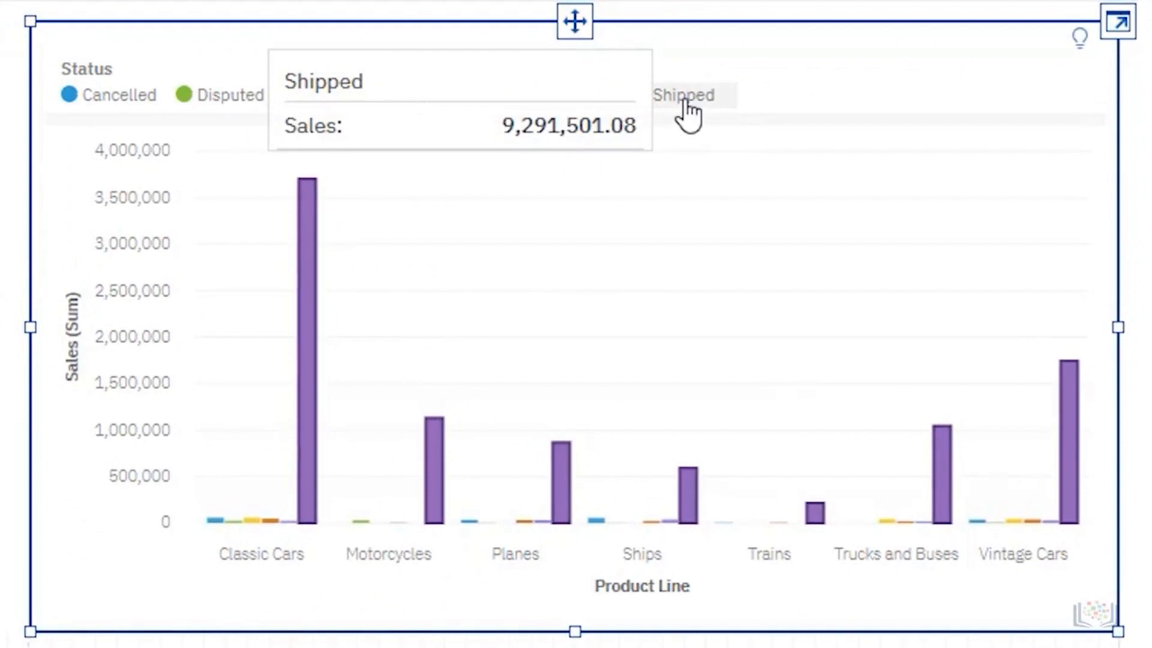
left_click(685, 110)
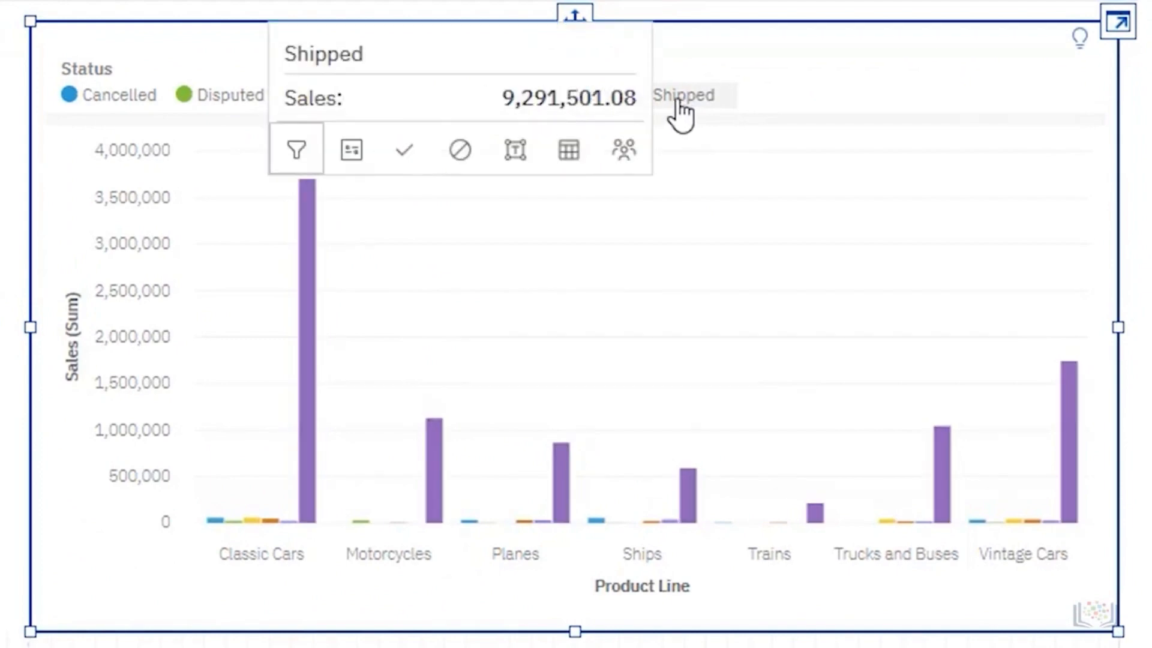
left_click(460, 151)
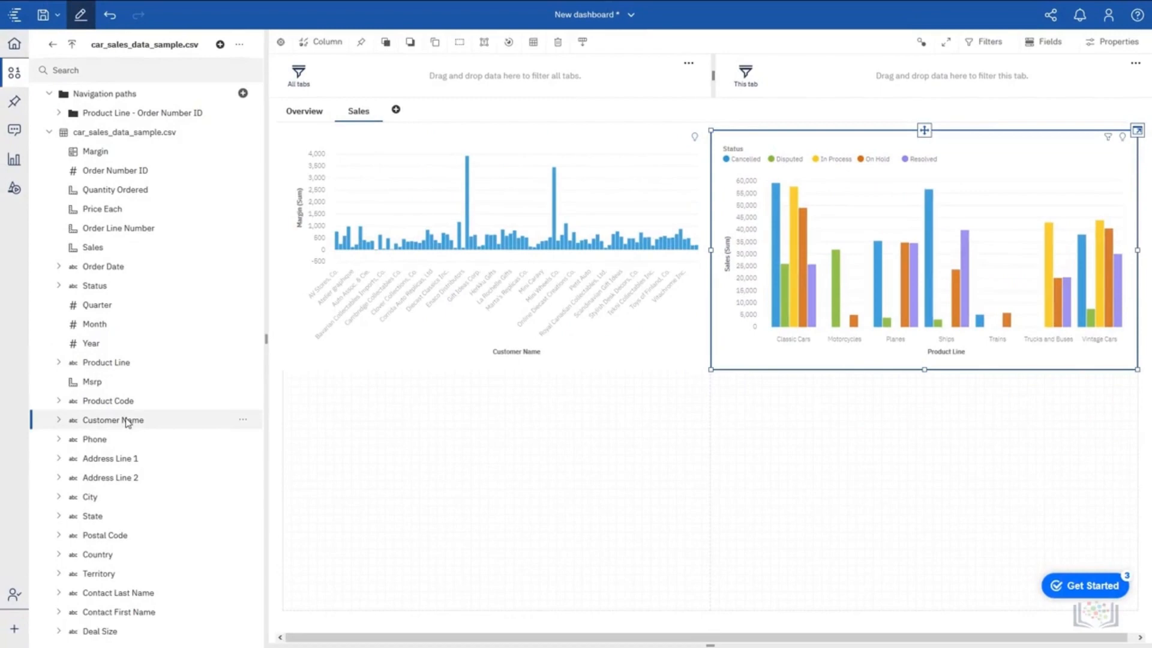
Create a chart of Sales by Customer Name in the lower-left cell of the Sales tab.
left_click(102, 250)
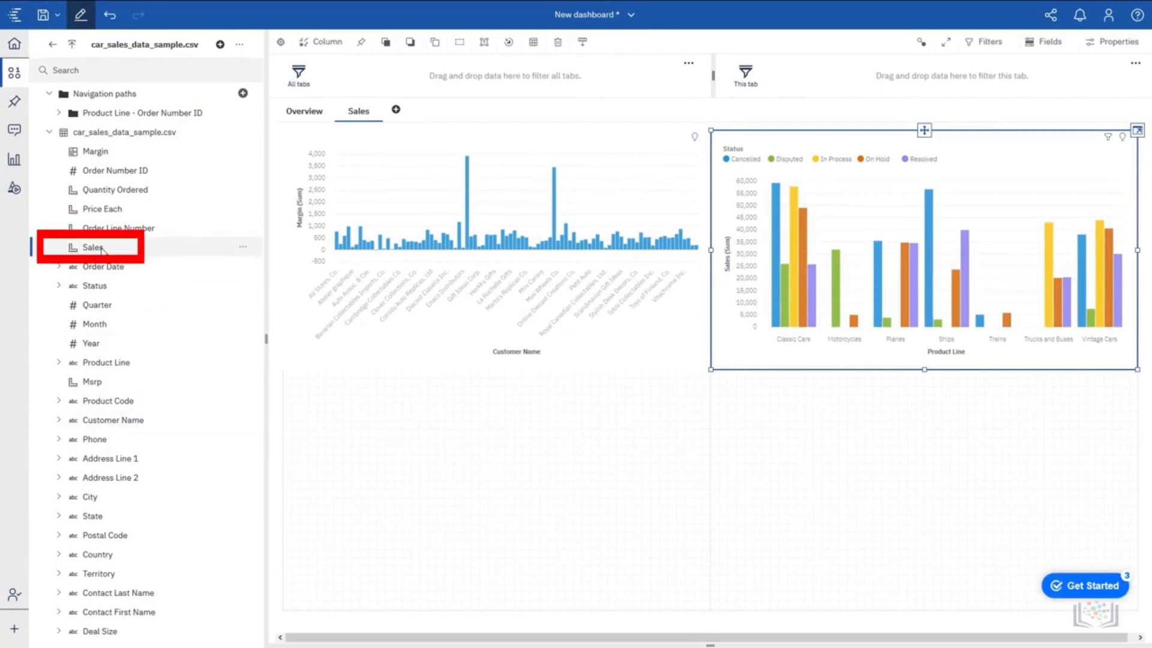
left_click(126, 422, "ctrl")
left_click_drag(116, 423, 505, 495)
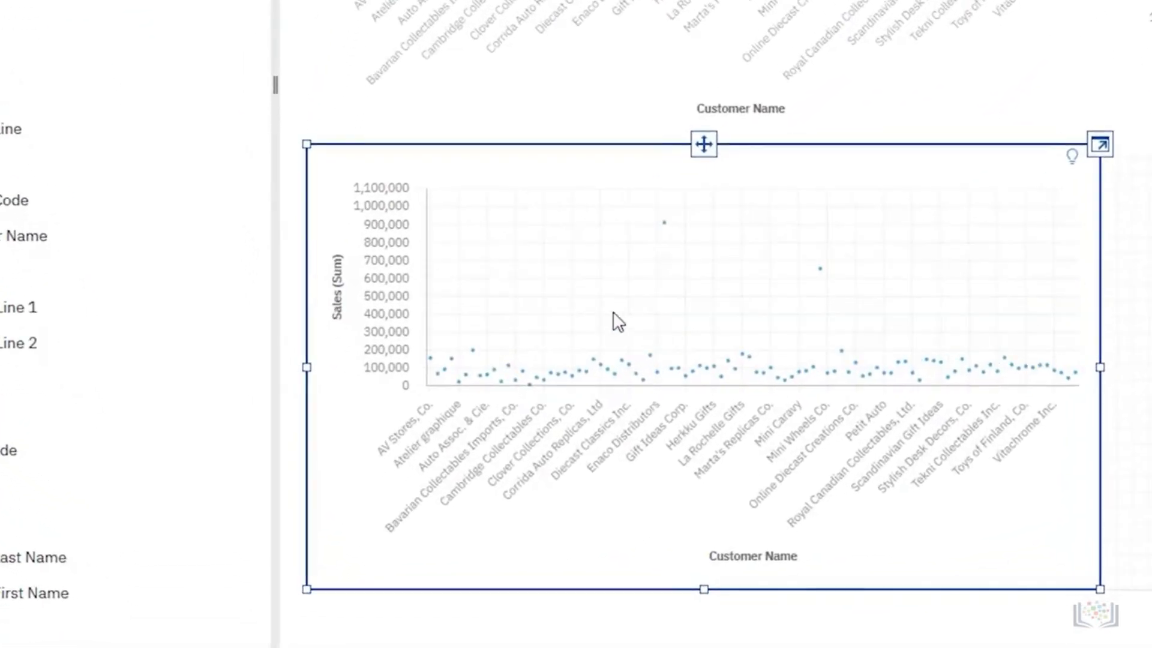
Limit the Sales by Customer Name chart to the top 10 results by Sales.
left_click(340, 310)
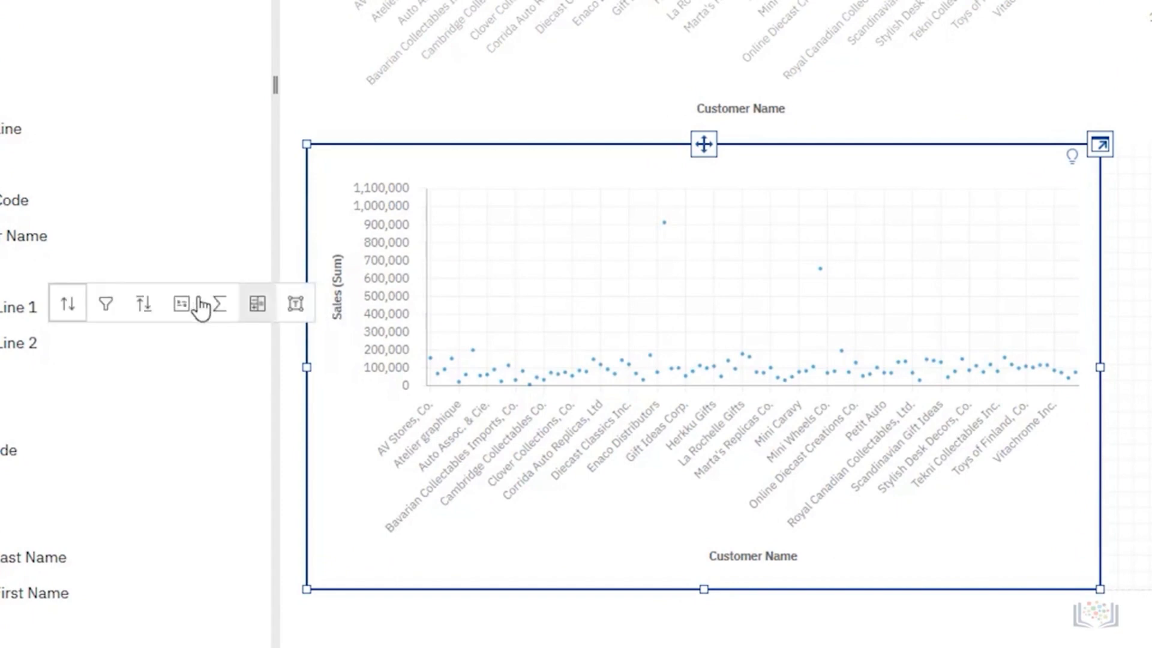
left_click(147, 313)
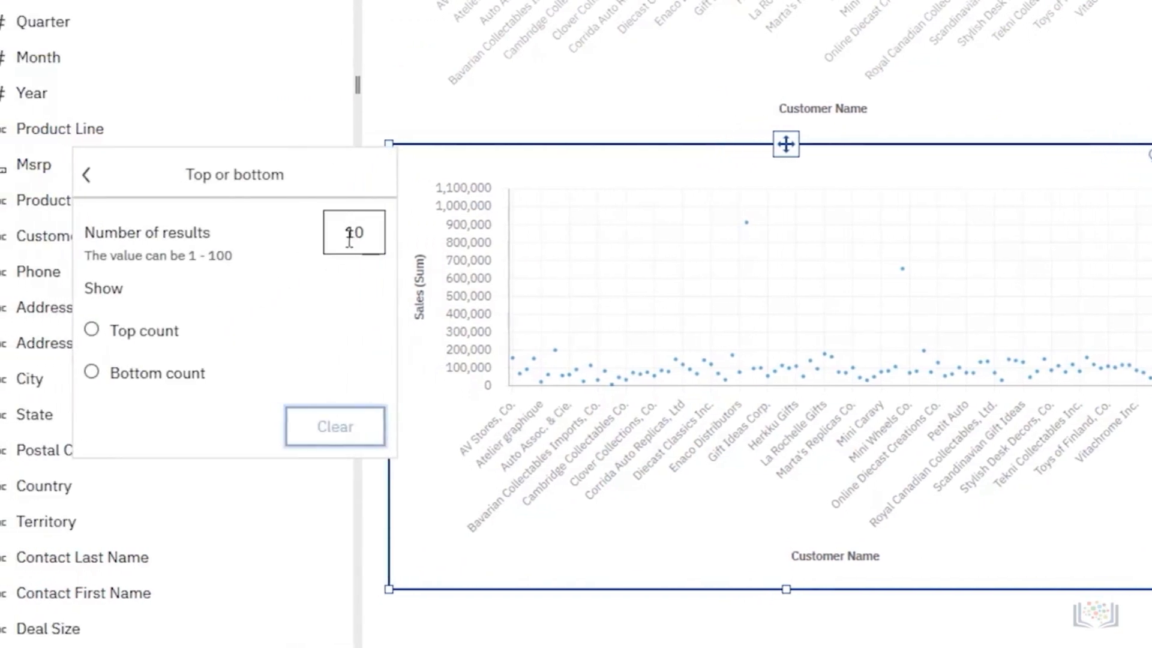
left_click(163, 342)
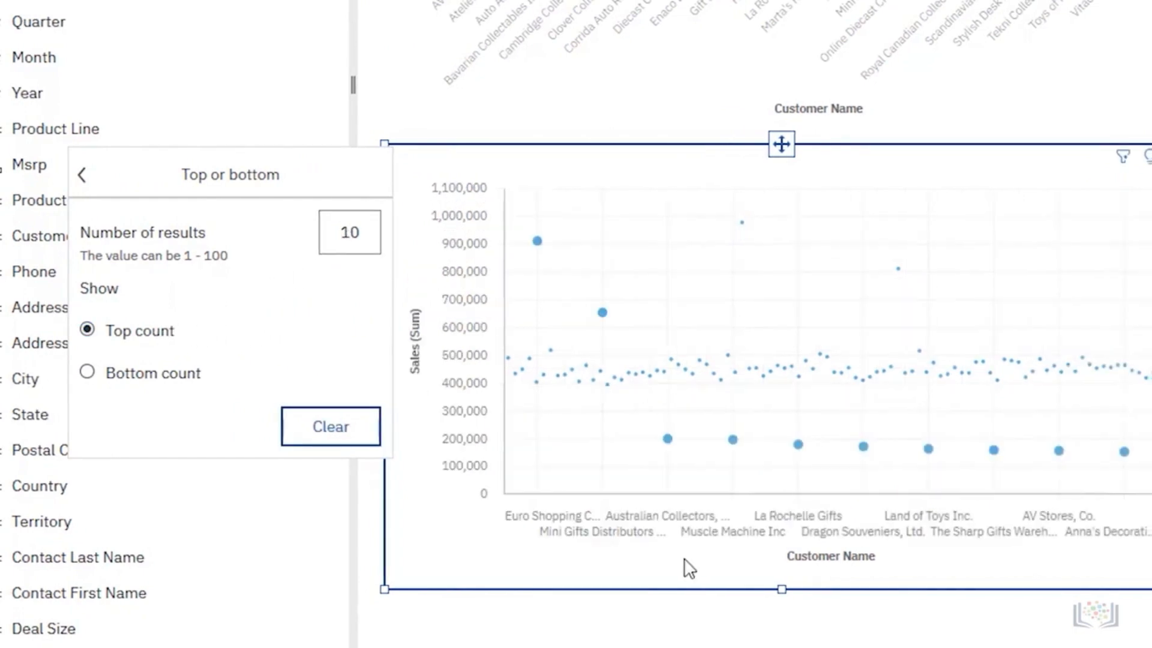
left_click(688, 565)
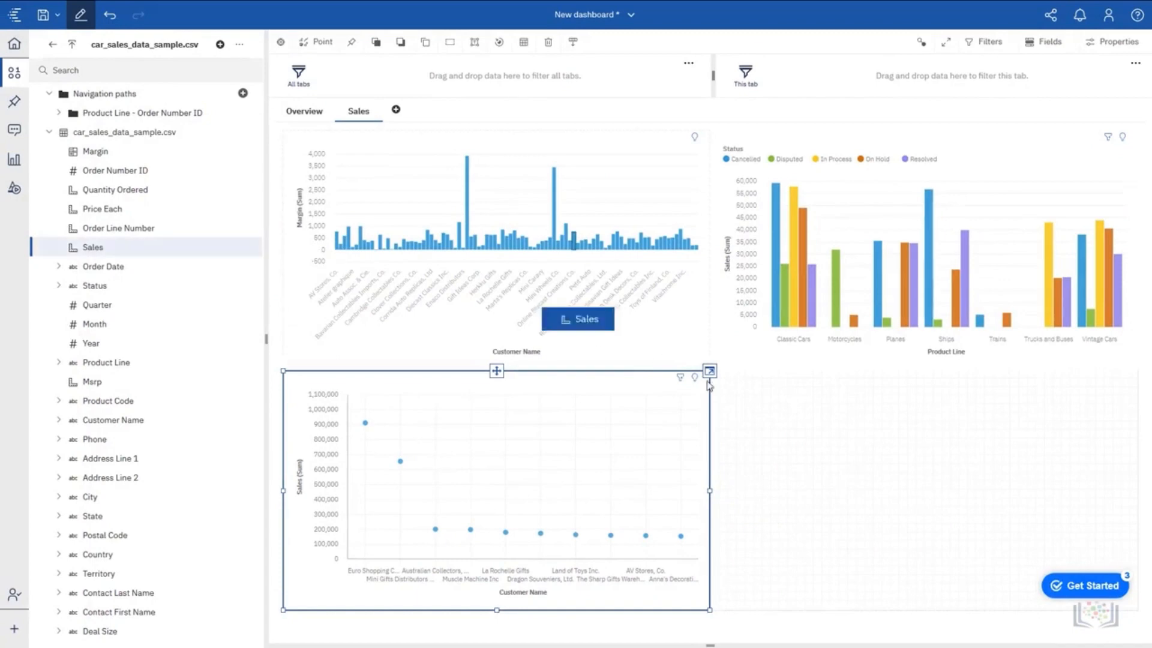
Add a Sales summary in the lower-right cell of the Sales tab and apply the piggy bank shape to it.
left_click_drag(708, 385, 923, 491)
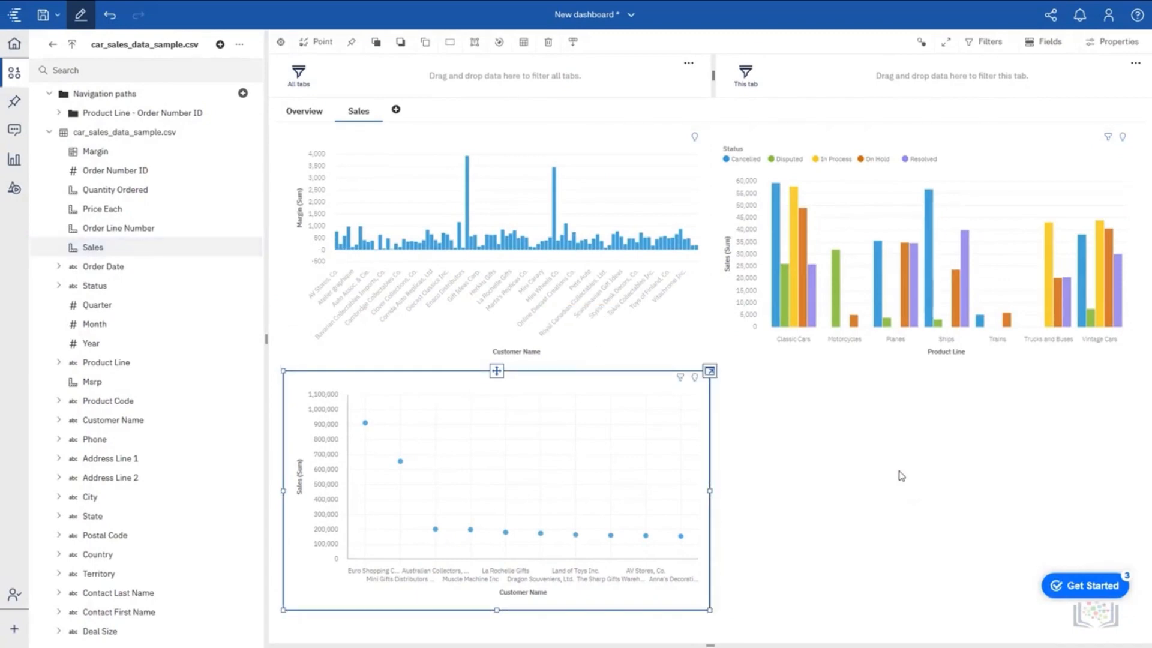
left_click(15, 189)
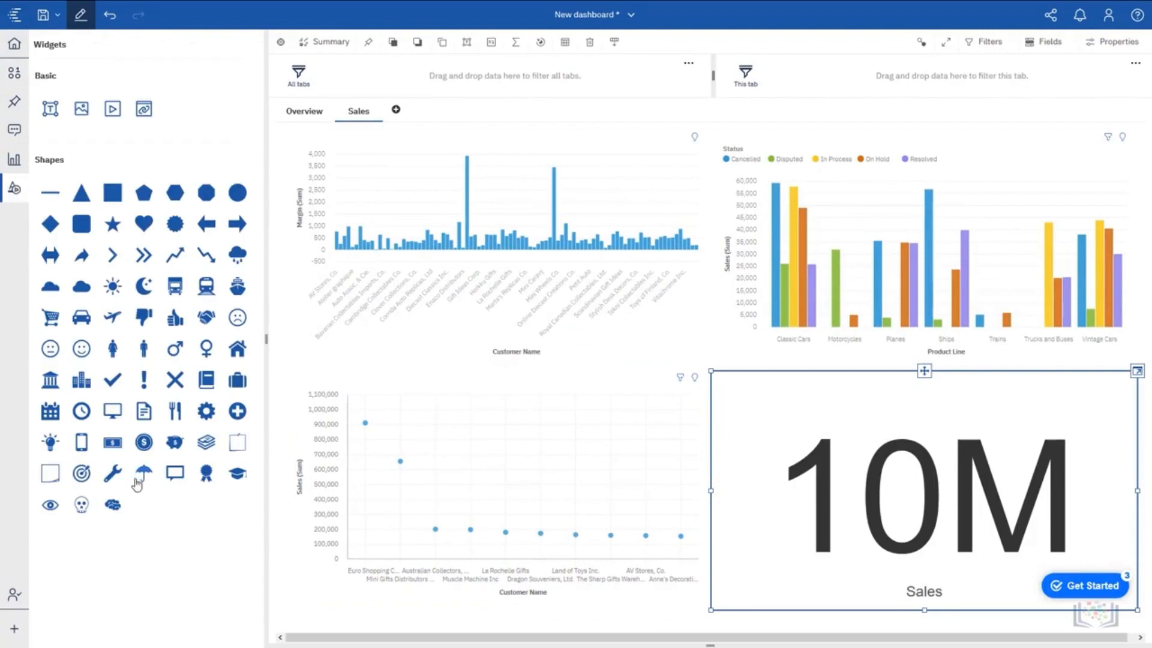
left_click_drag(178, 451, 873, 459)
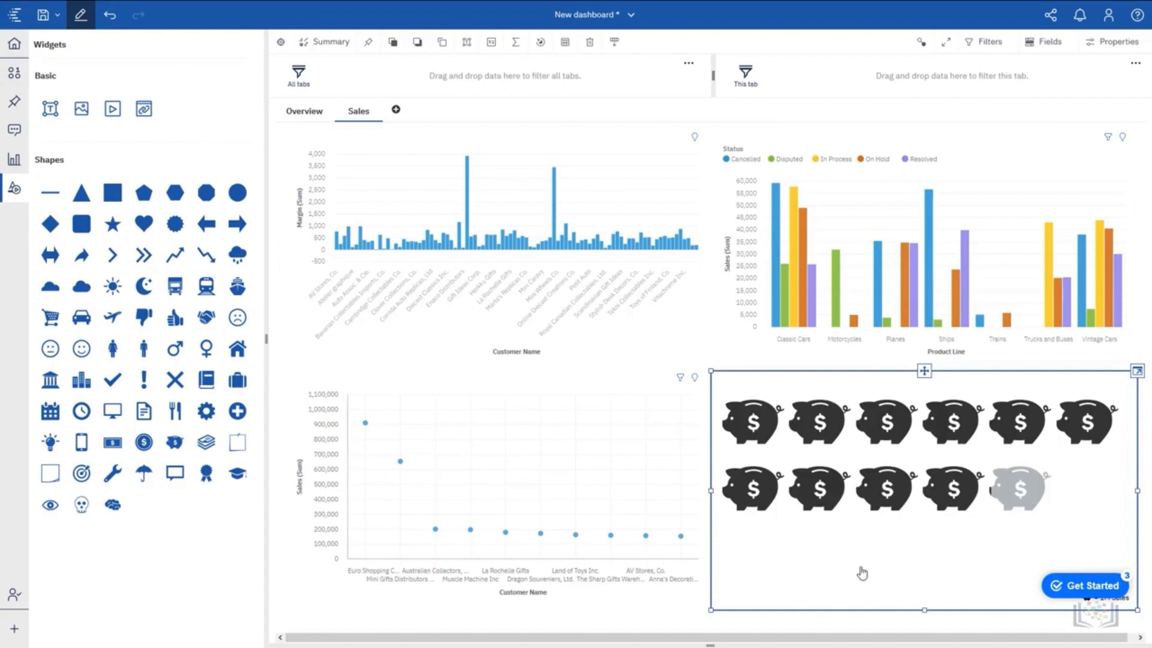